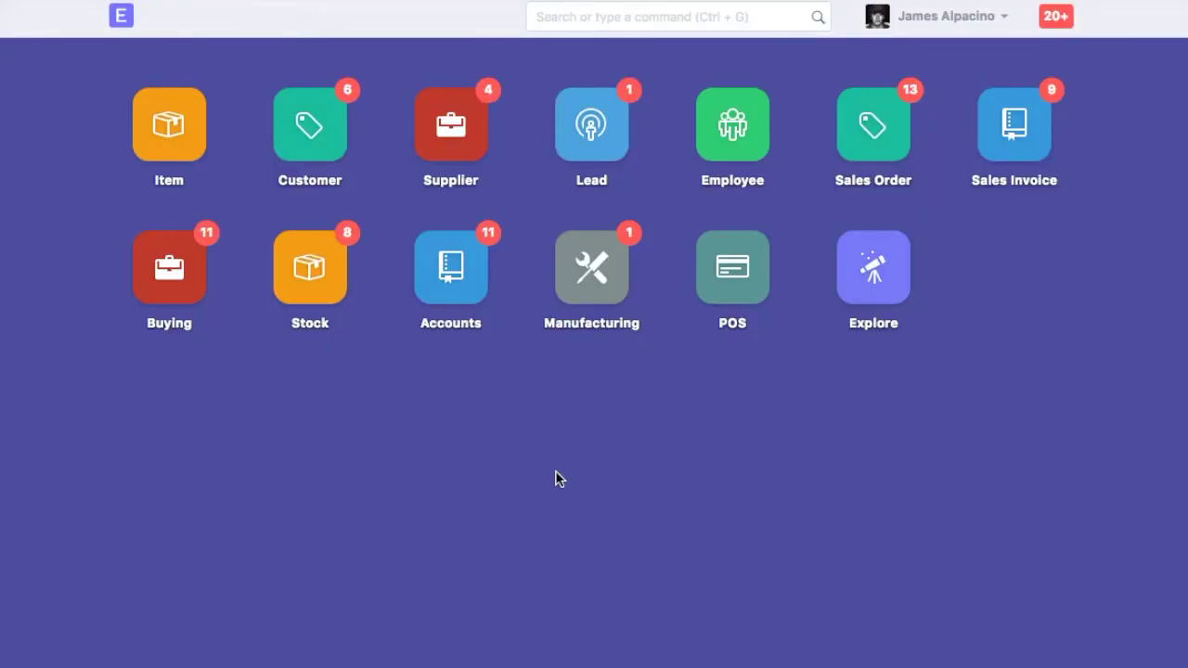
Step: Open the Chart of Accounts and expand Application of Funds (Assets) down to the accounts under Fixed Assets
left_click(667, 21)
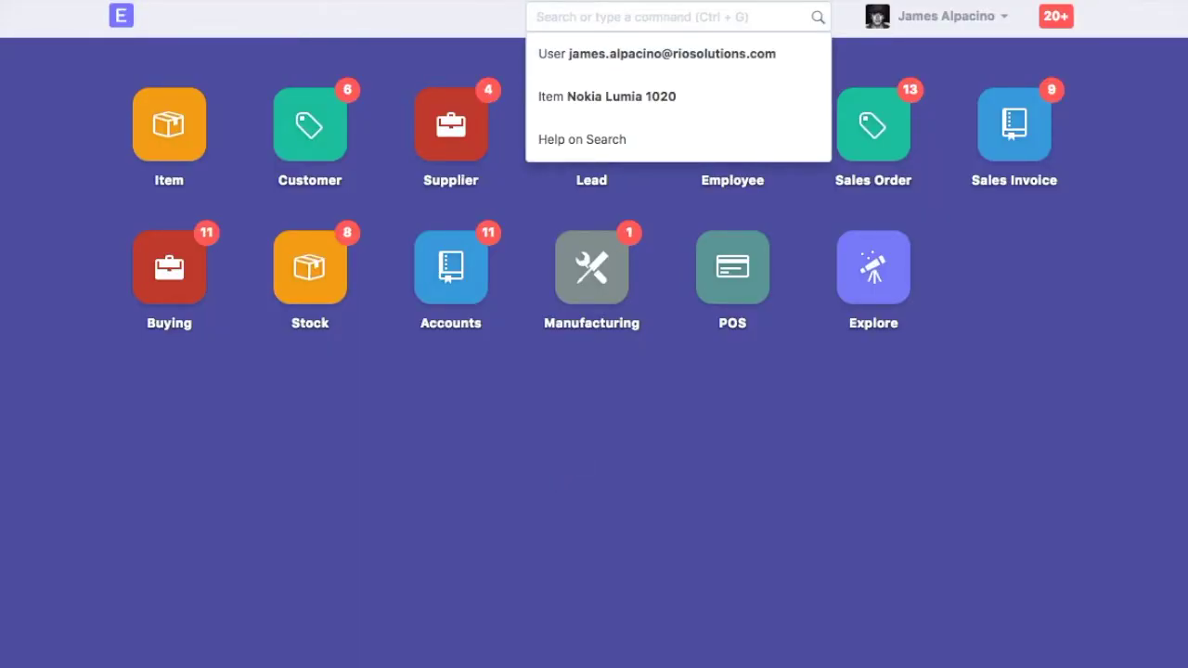
type("chart")
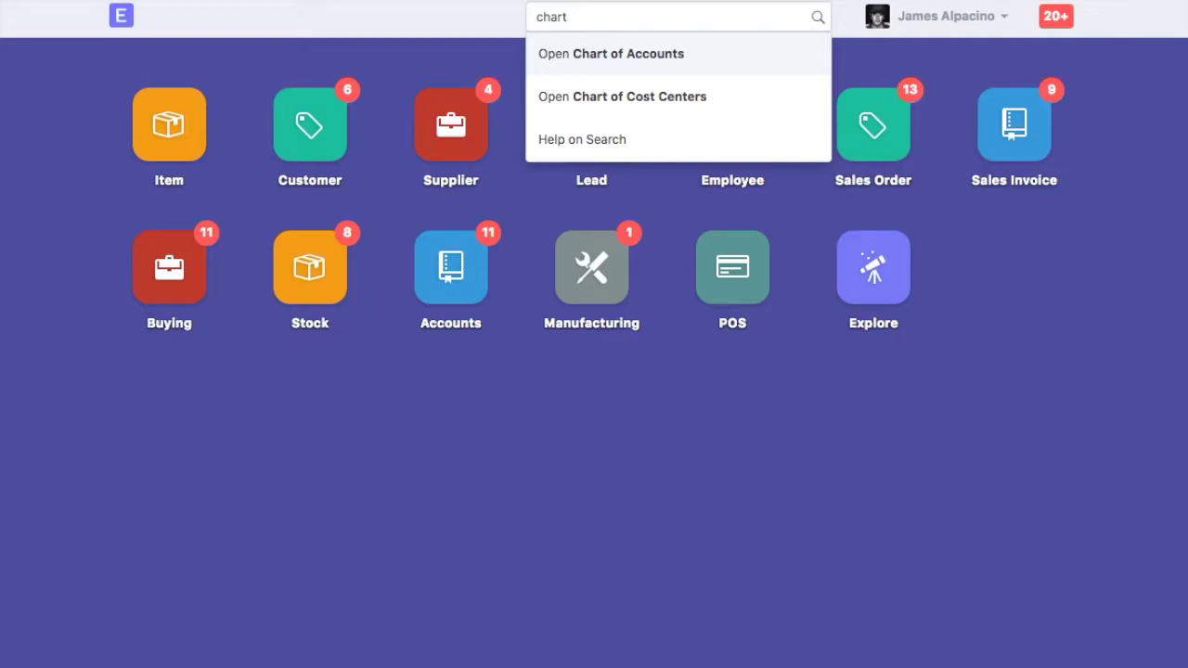
left_click(655, 54)
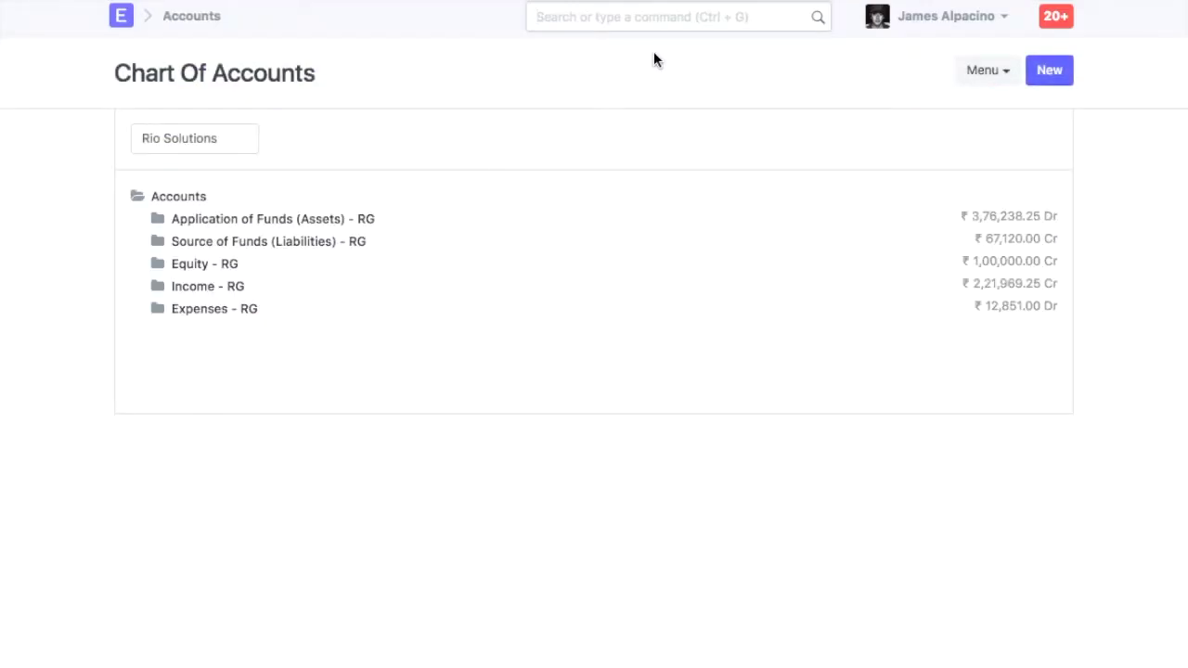
left_click(160, 223)
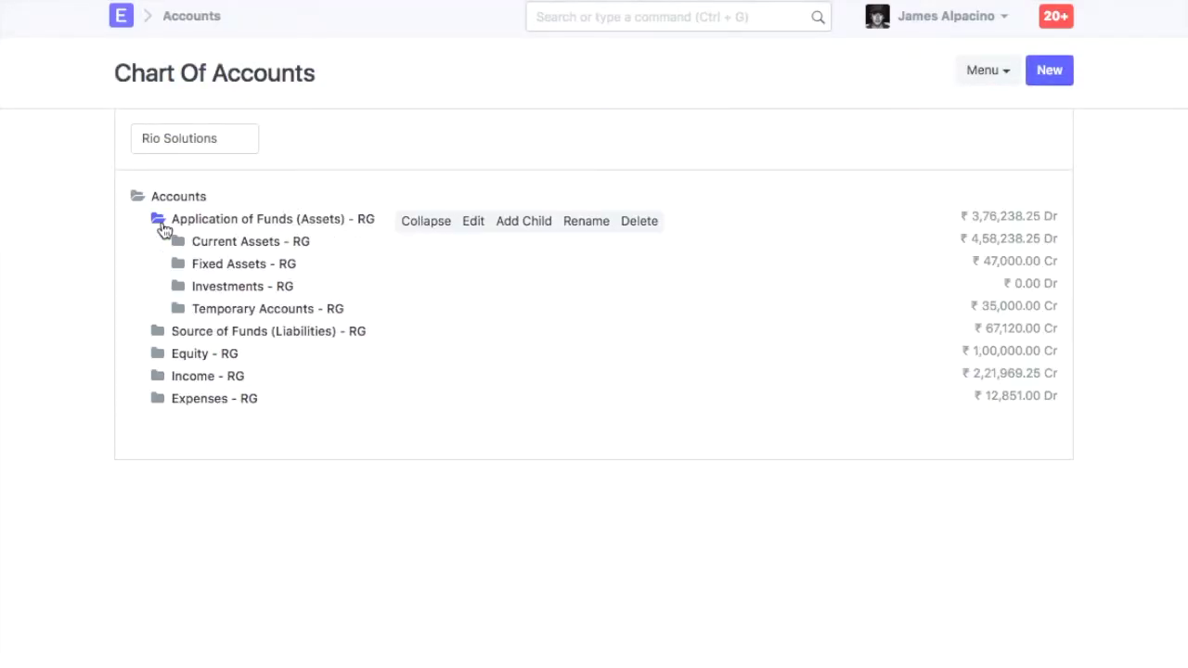
left_click(179, 267)
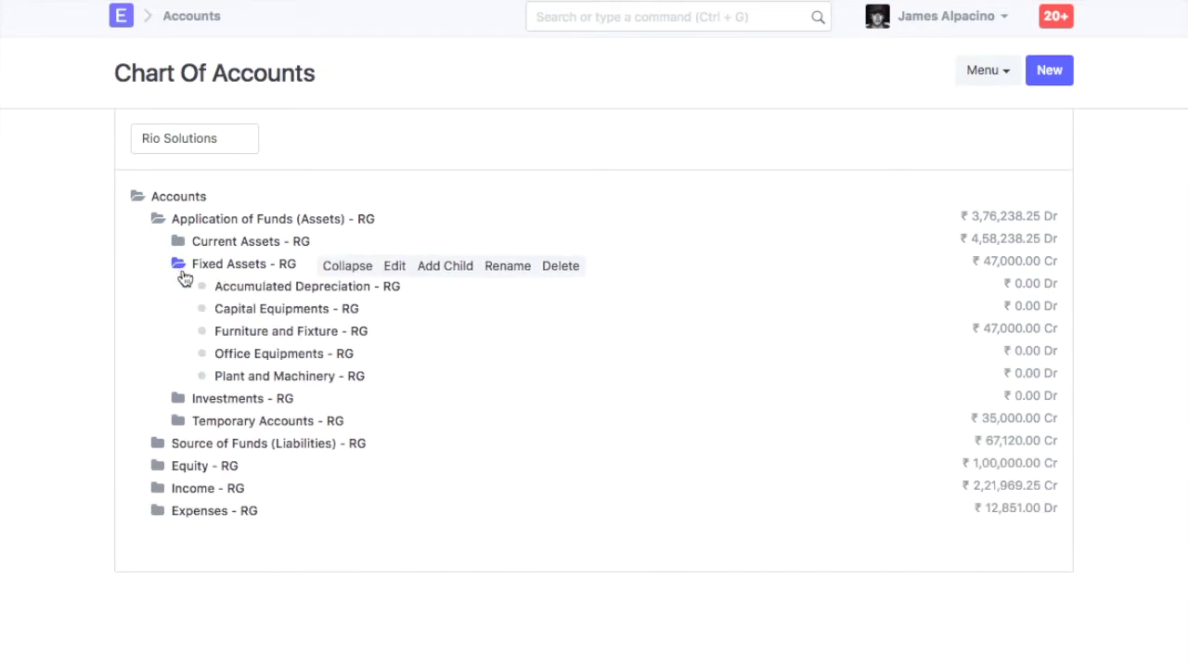
Step: Create a child account Electronic Equipments under Fixed Assets with root type Asset and account type Fixed Asset
left_click(447, 268)
type("Electronic")
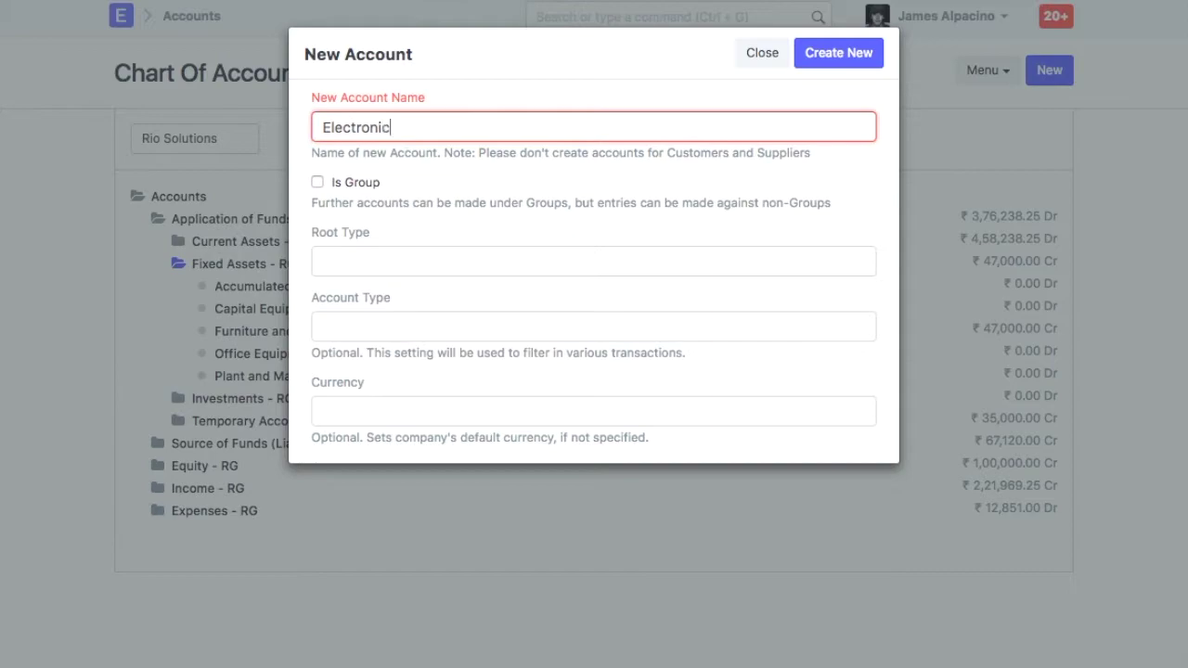
type(" Equipments")
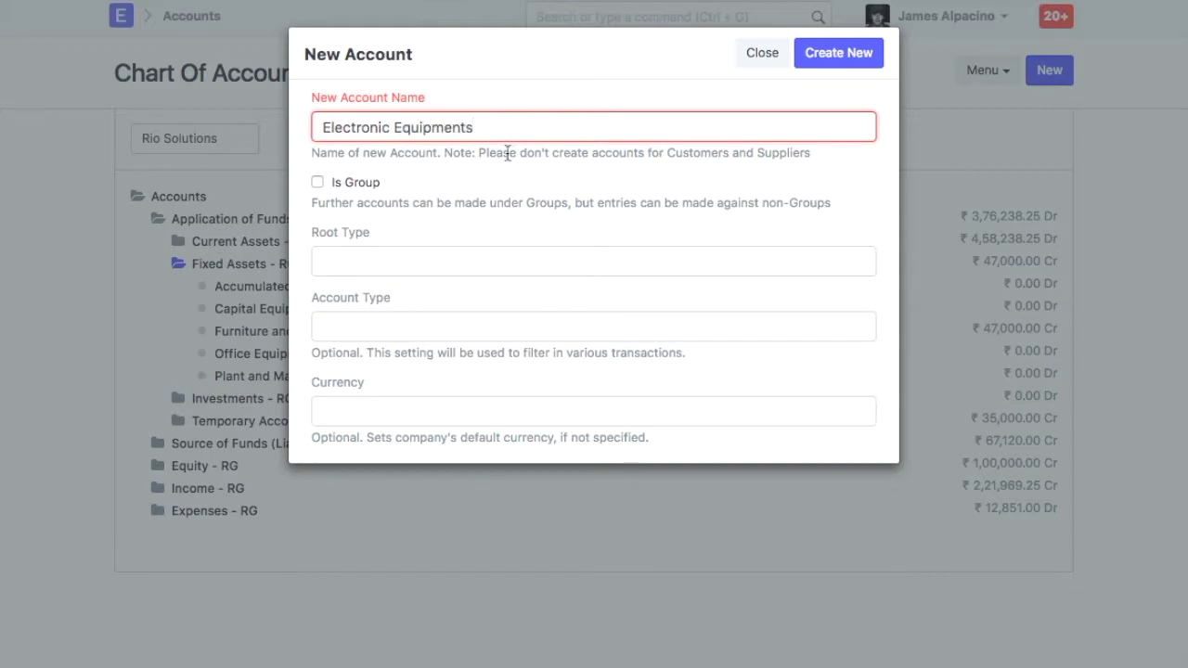
left_click(398, 260)
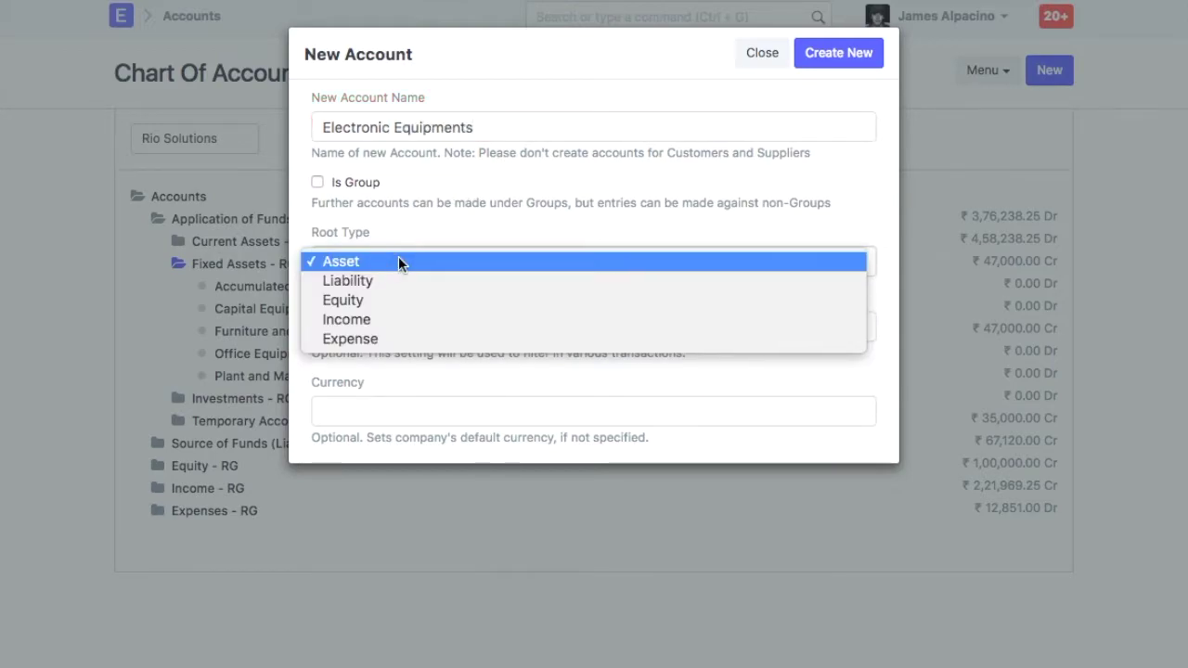
left_click(398, 260)
left_click(417, 322)
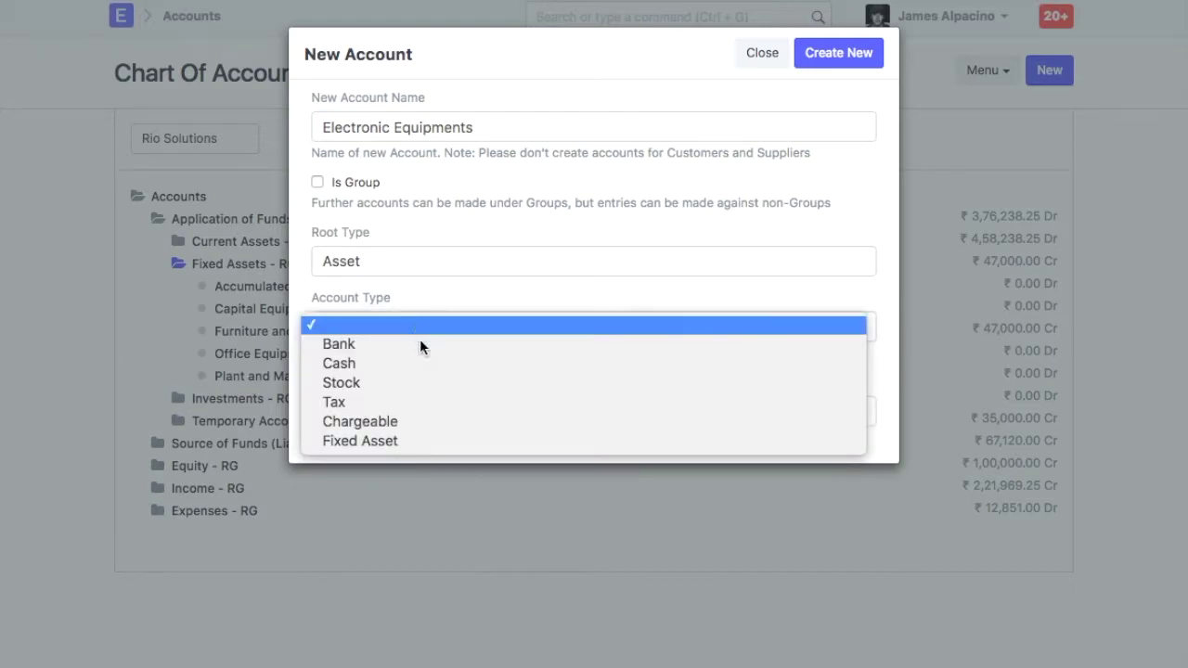
left_click(408, 440)
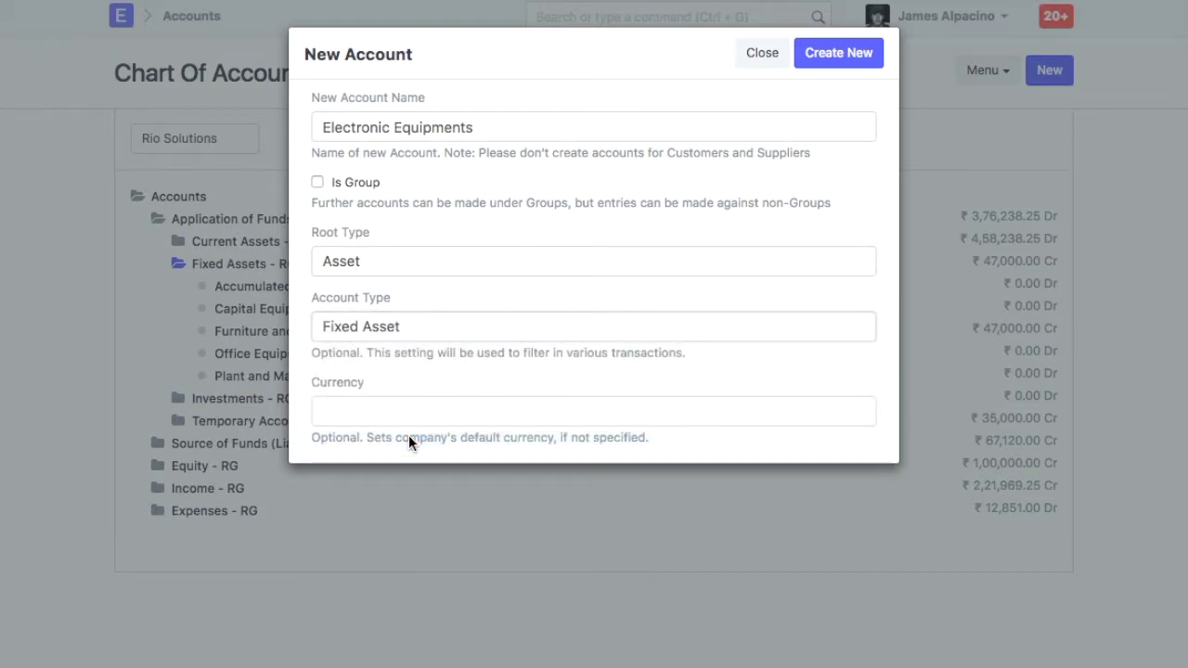
left_click(846, 63)
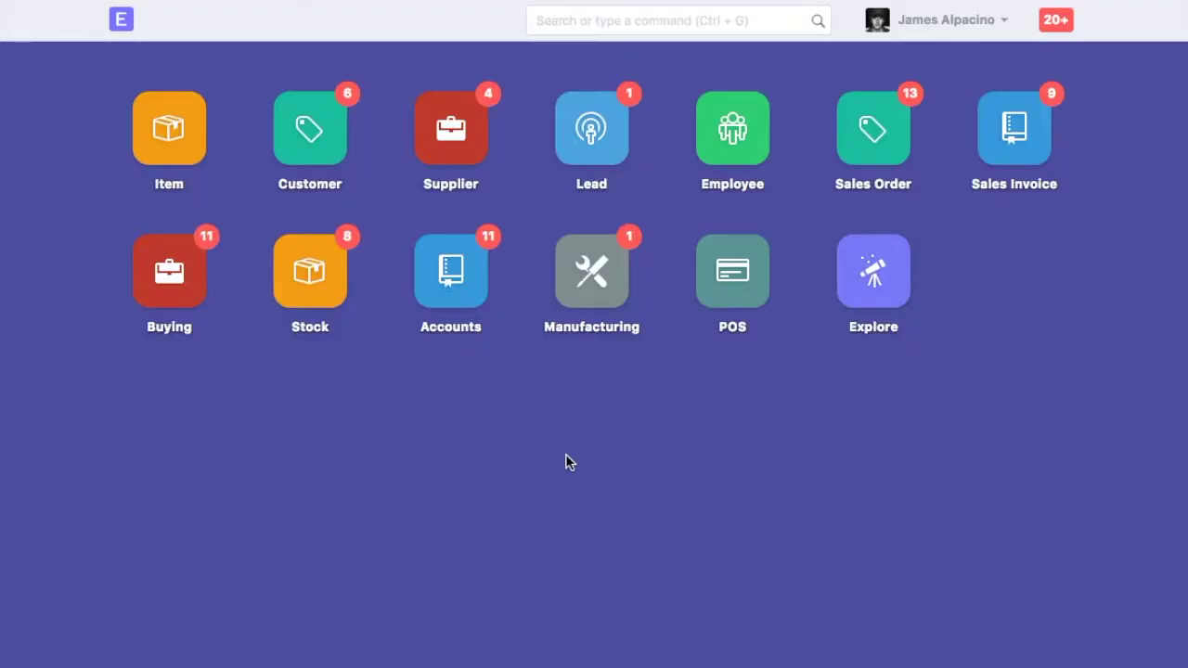
Step: Start a new asset category named Computer with Straight Line depreciation, 5 total depreciations and a frequency of 12 months
left_click(455, 297)
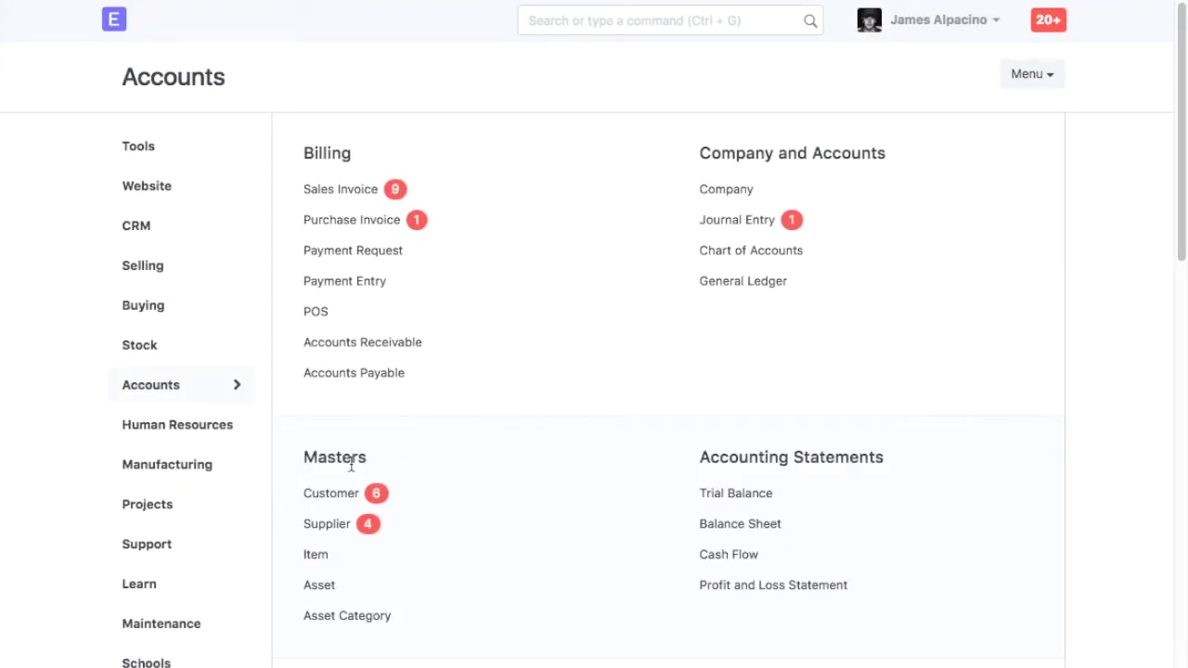
left_click(360, 616)
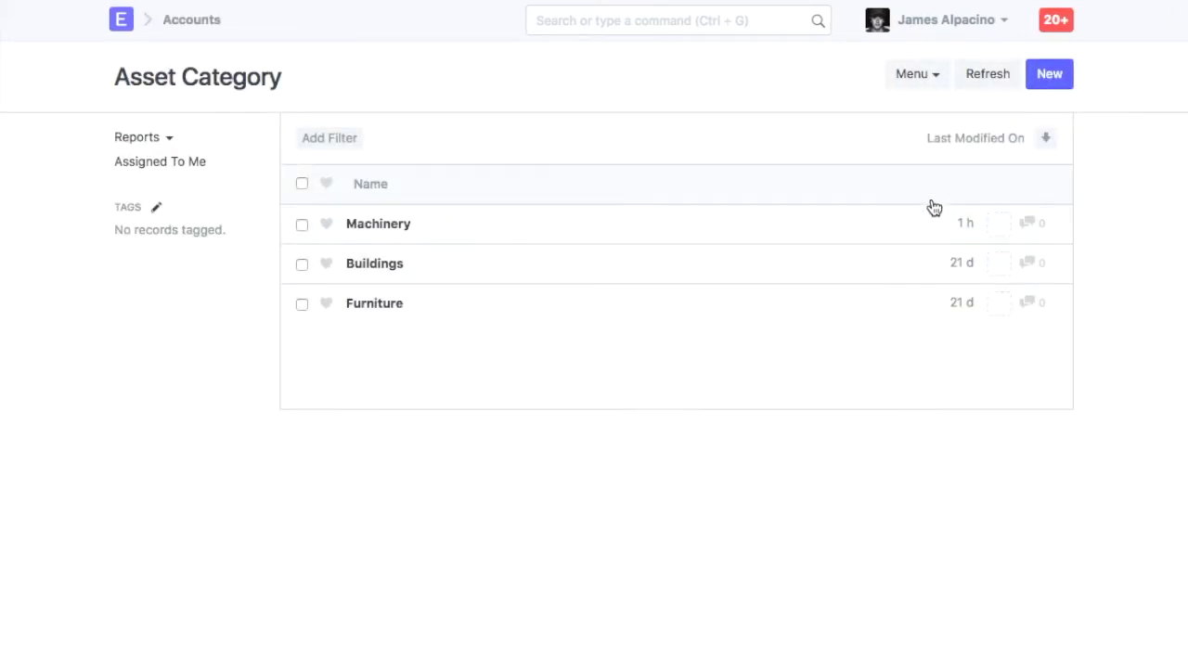
left_click(1056, 80)
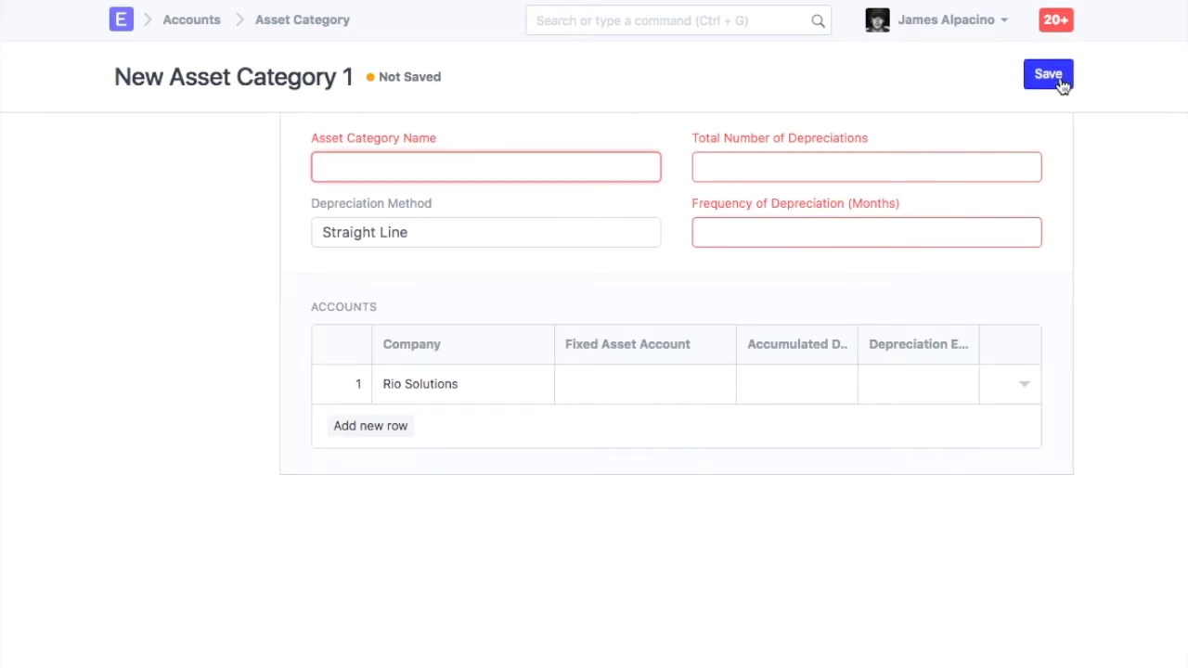
type("Computer")
left_click(477, 232)
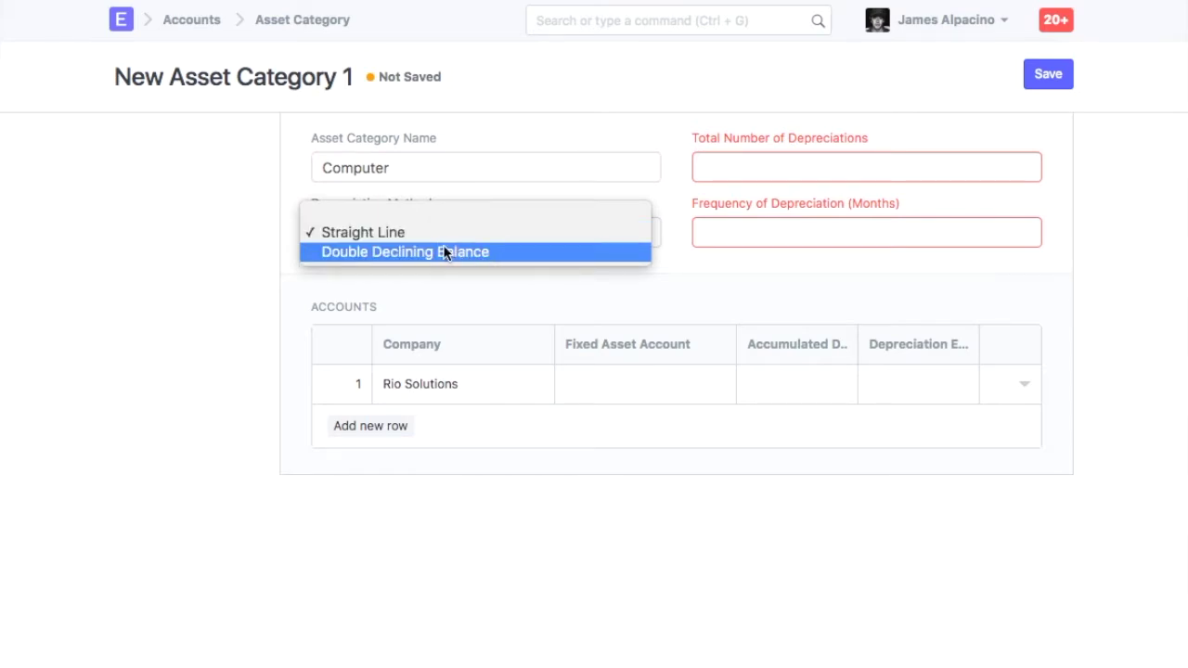
left_click(426, 241)
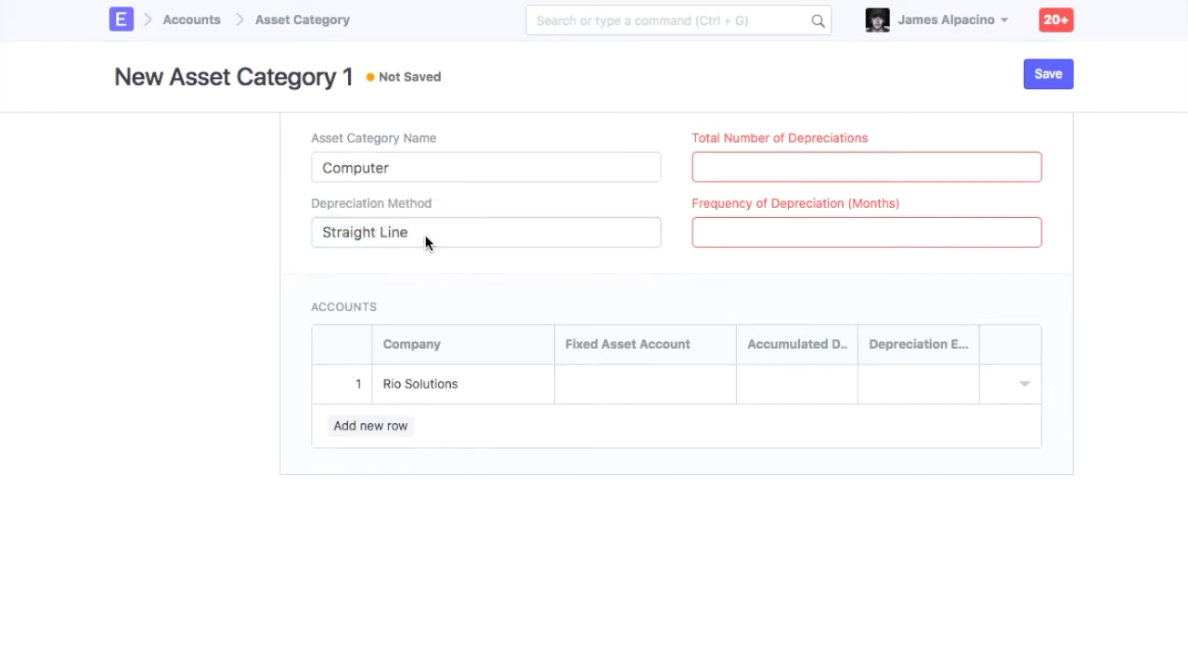
left_click(734, 171)
type("5")
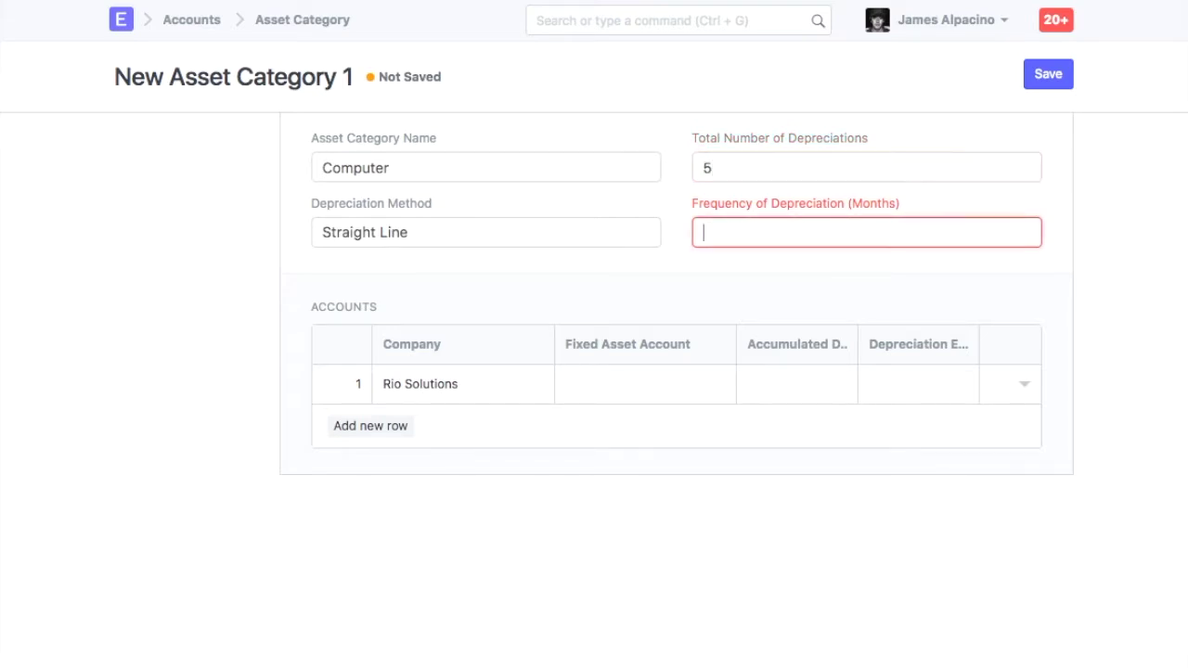
type("12")
Step: Assign the Electronic Equipments, Accumulated Depreciation and Depreciation Expense accounts to the category's Rio Solutions row and save the category
left_click(616, 384)
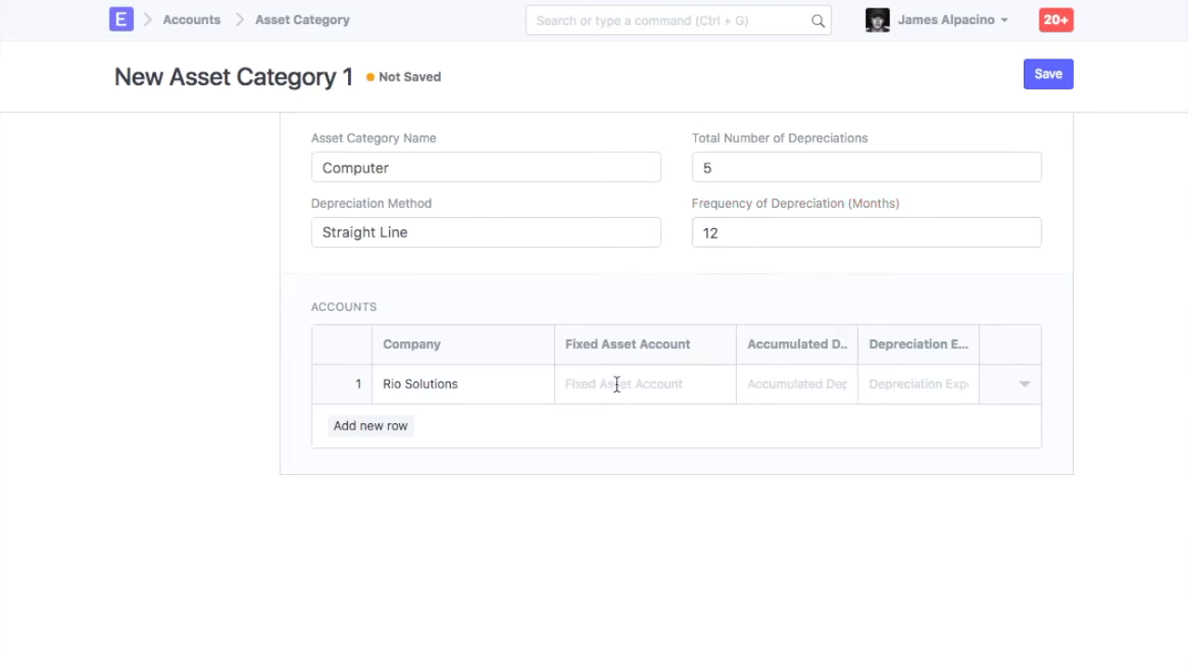
type("el")
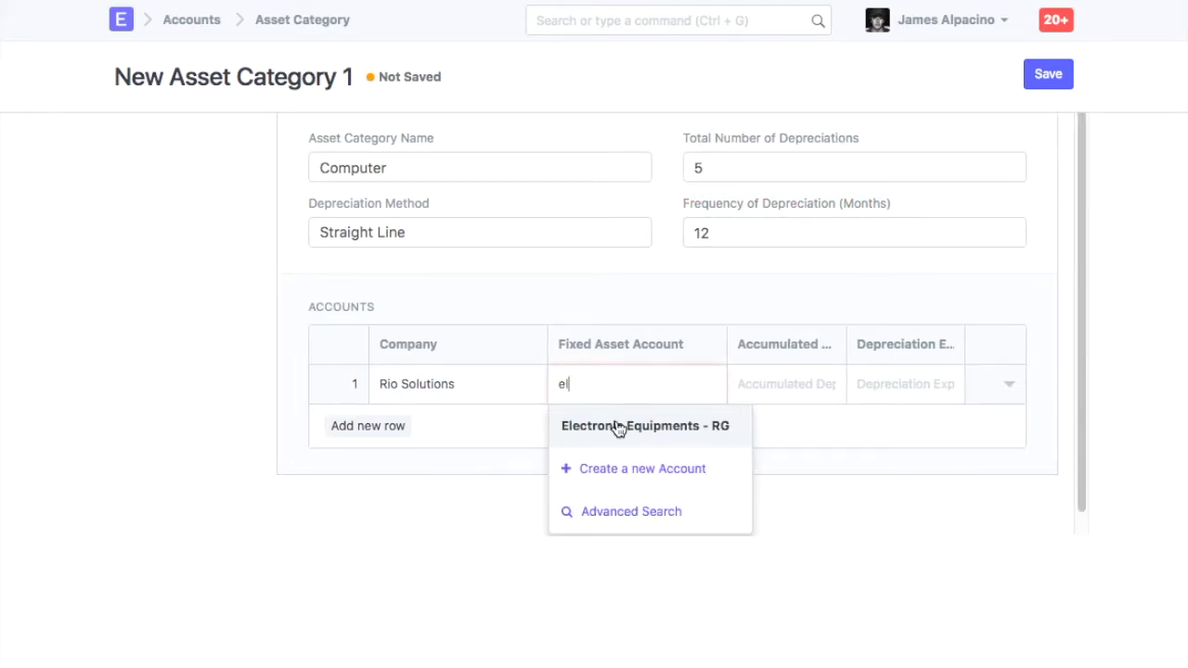
left_click(615, 426)
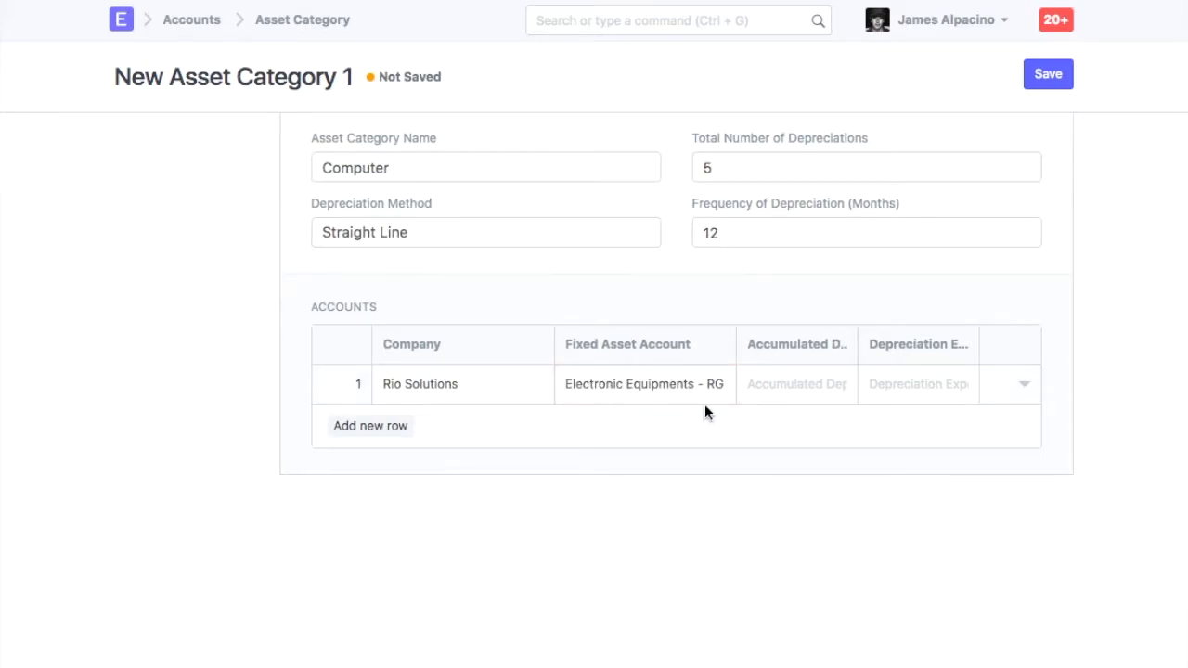
type("ac")
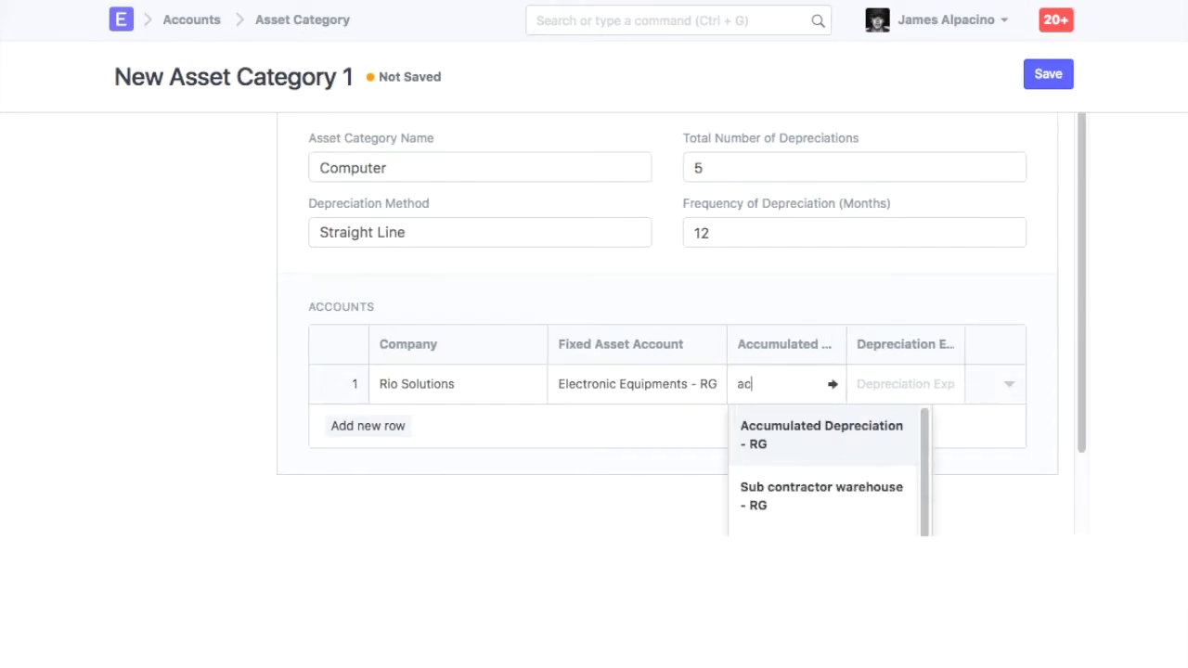
left_click(790, 428)
left_click(893, 381)
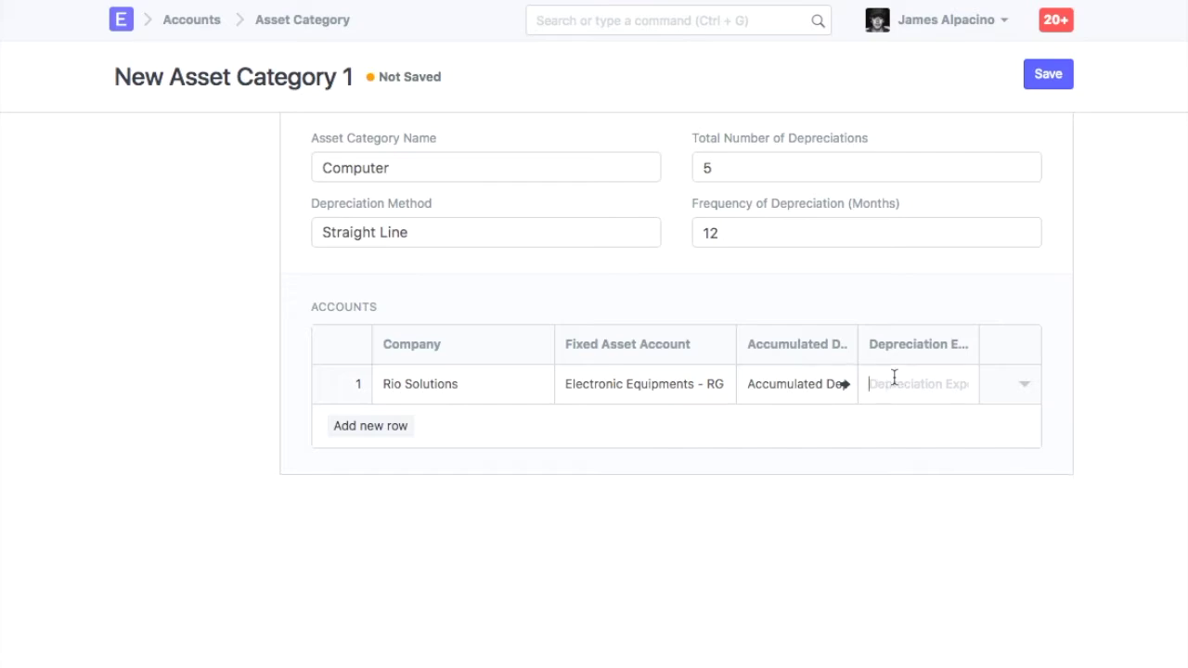
type("de")
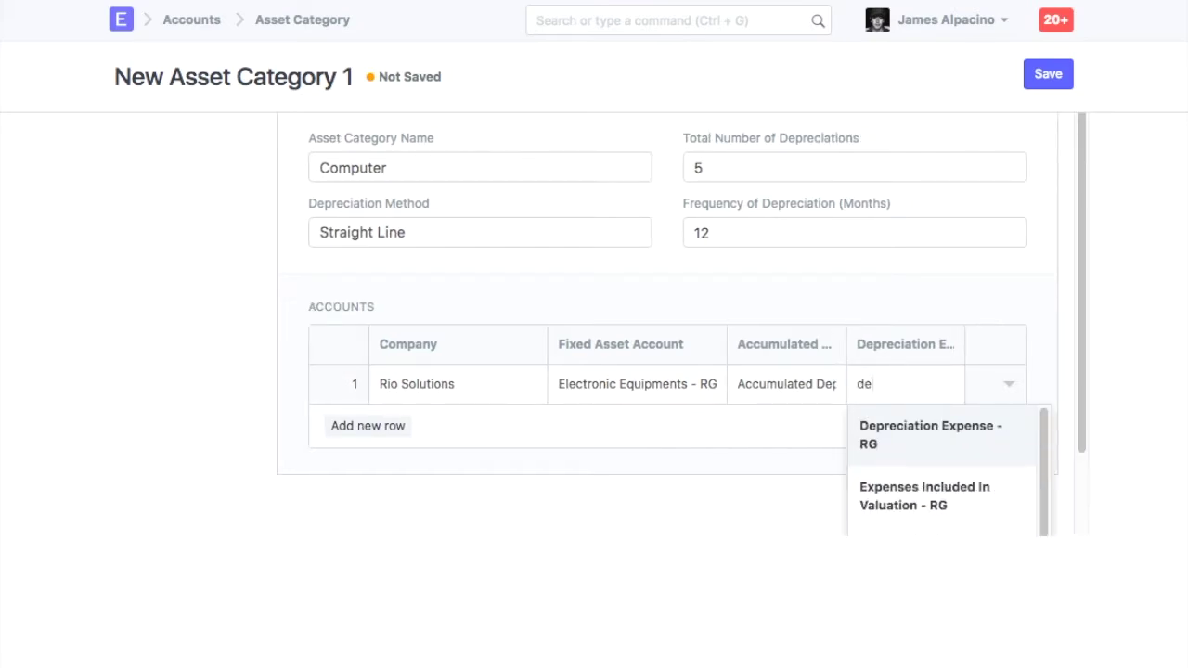
left_click(889, 434)
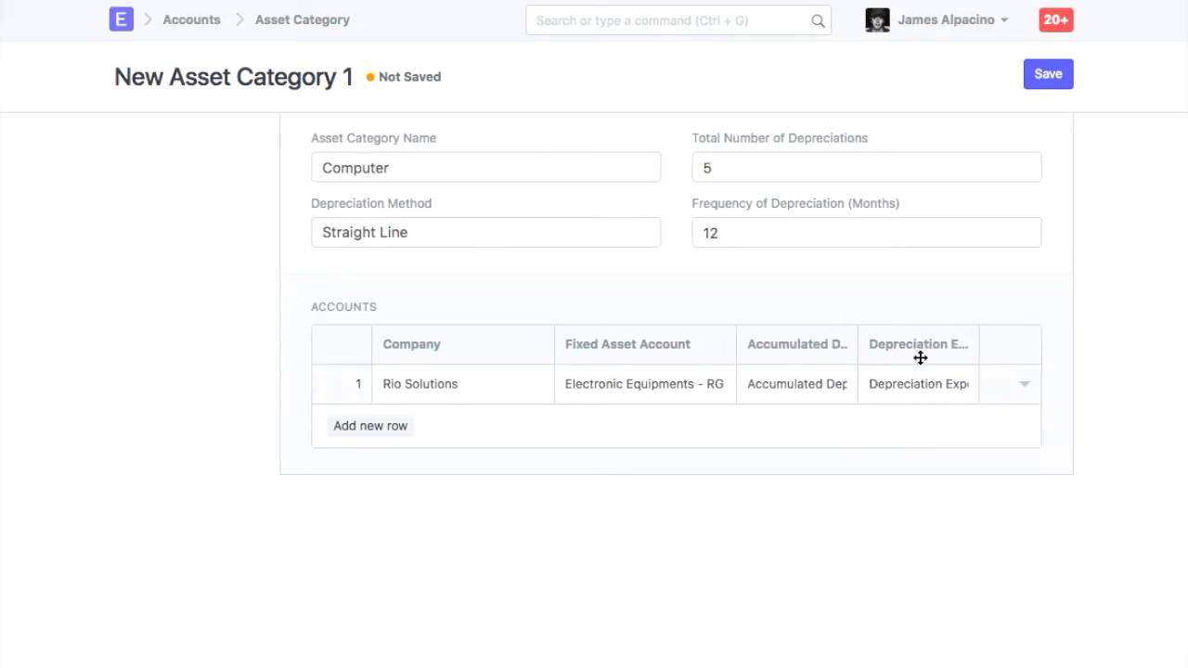
left_click(1044, 83)
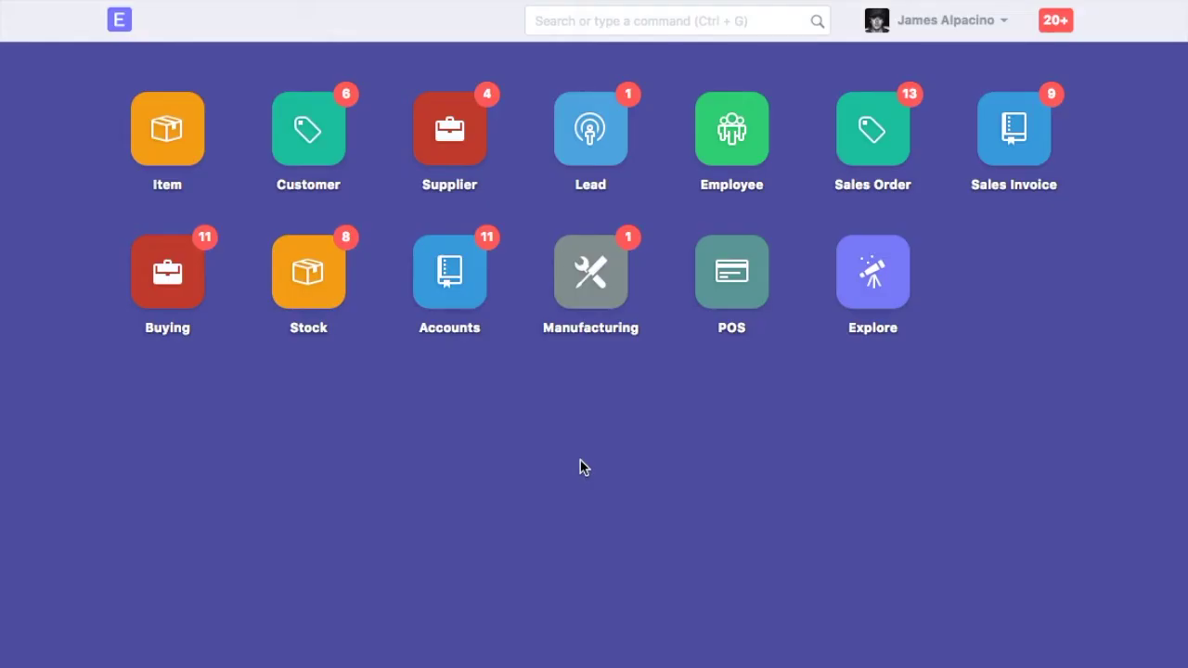
Step: Start a new item with Computer as both its item code and item name
left_click(658, 24)
type("new ite")
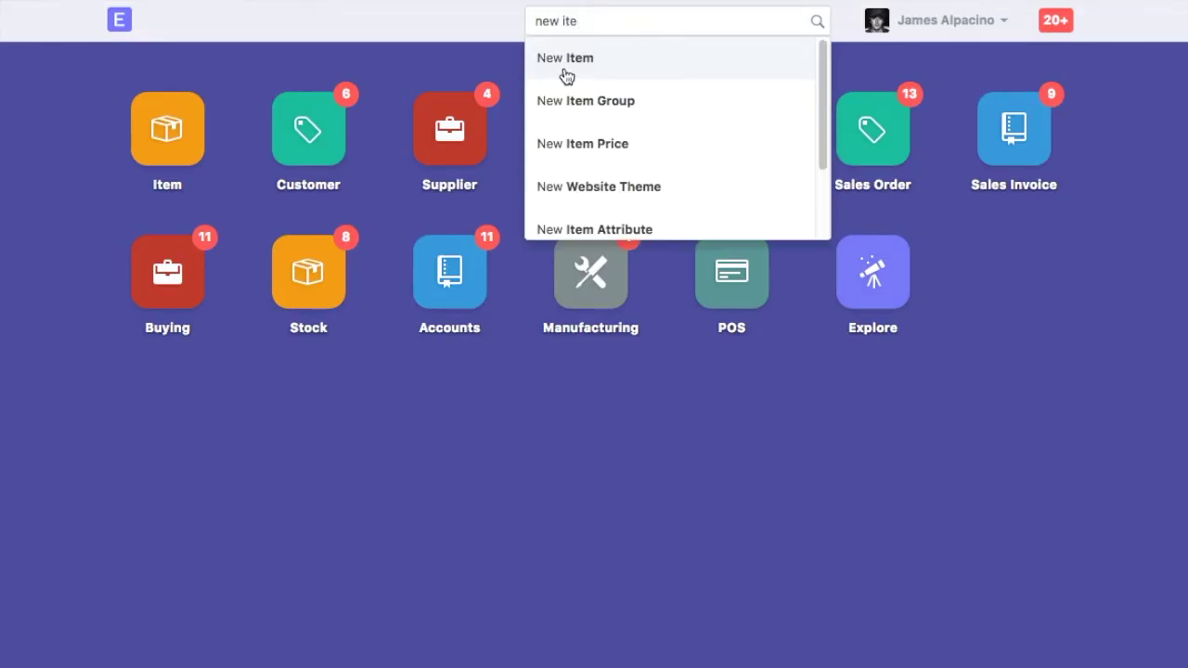
left_click(563, 69)
type("Compu")
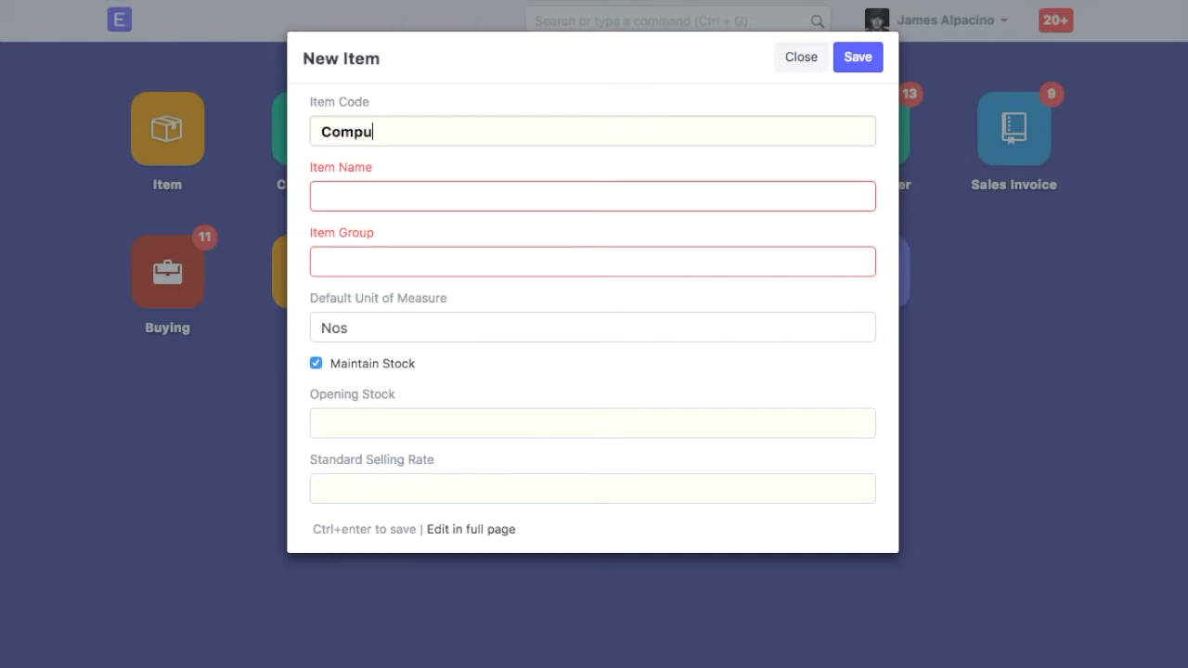
type("ter")
key("Tab")
type("Computer")
key("Tab")
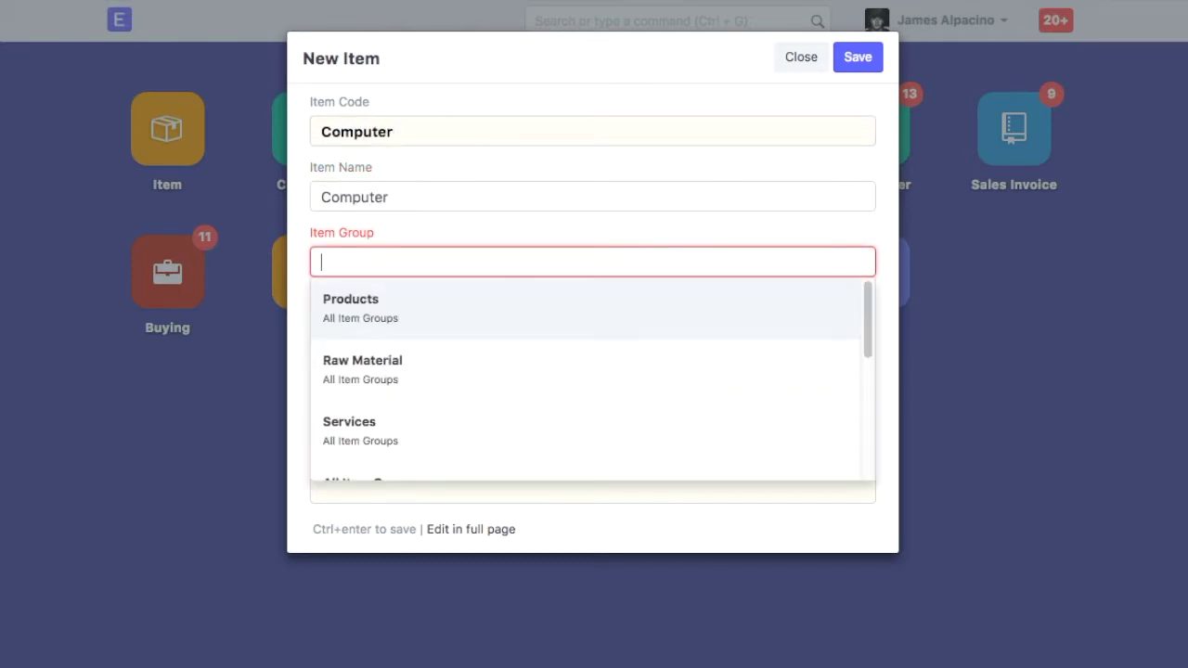
Step: Set the new item's group to Fixed Asset, turn off Maintain Stock and save the item
type("F")
left_click(380, 312)
left_click(364, 365)
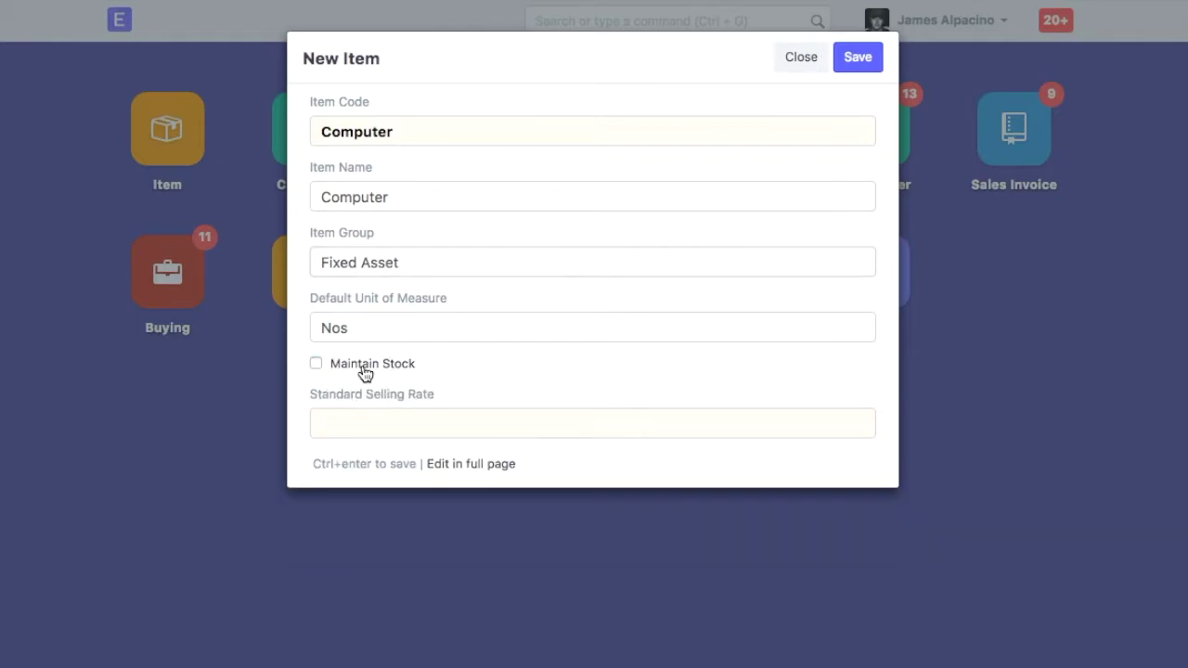
left_click(858, 61)
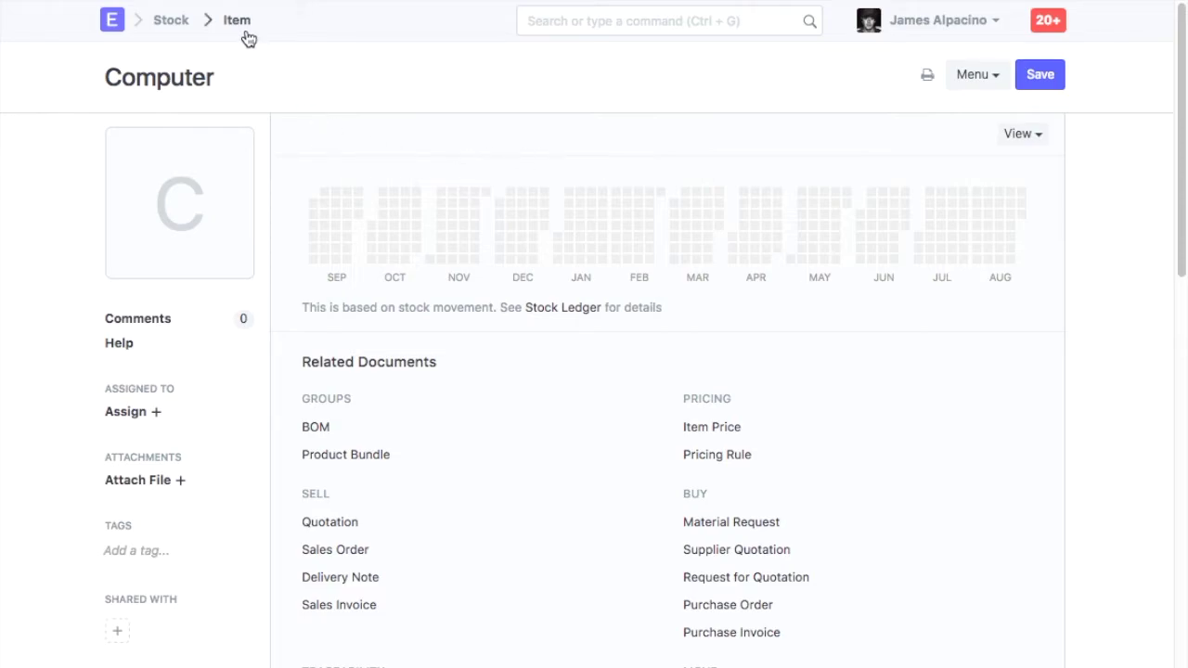
Step: Mark the Computer item as a fixed asset, assign it the Computer asset category and save it
scroll(523, 460, "down", 5)
scroll(590, 460, "down", 5)
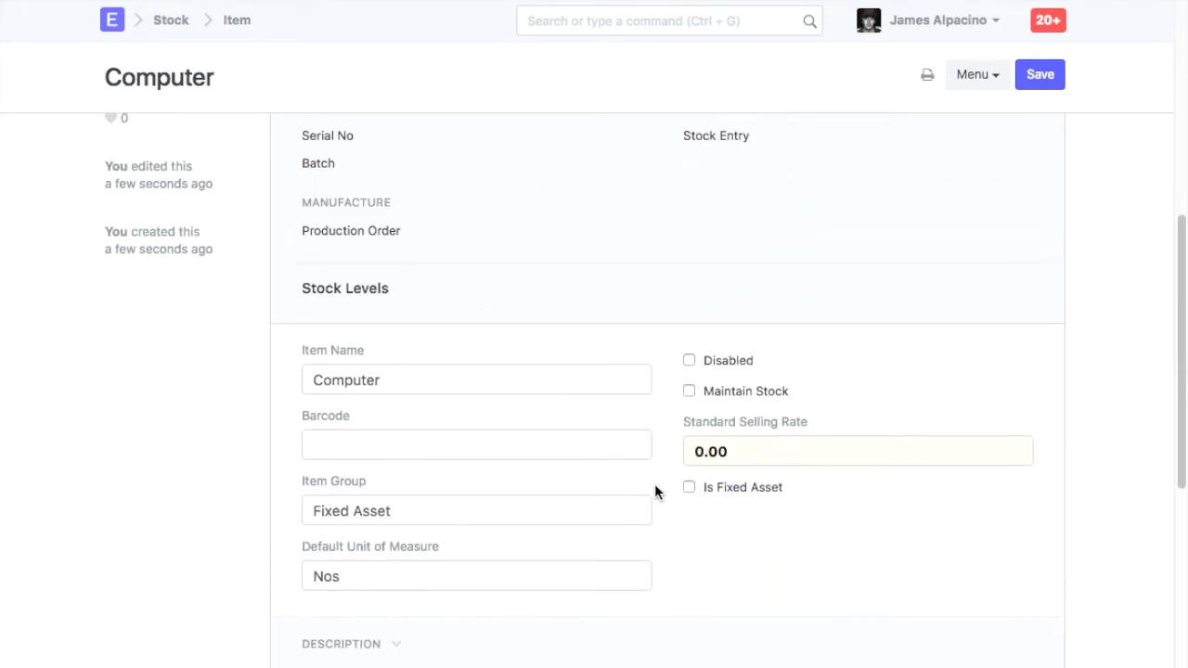
left_click(690, 490)
scroll(752, 506, "down", 1)
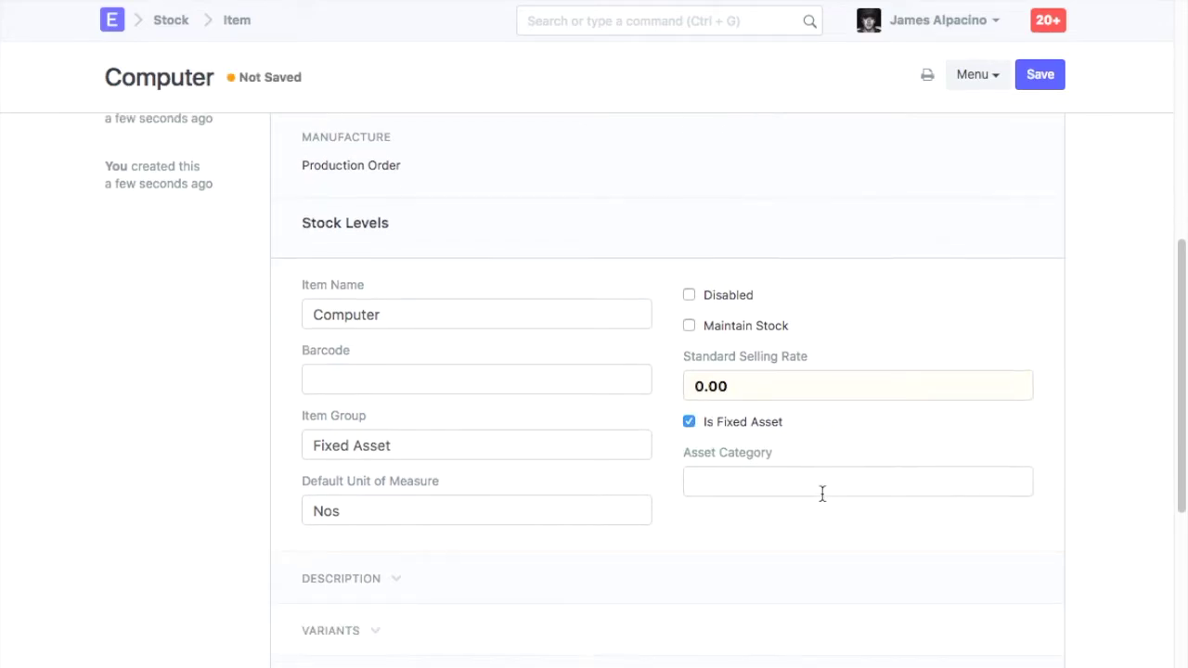
left_click(798, 479)
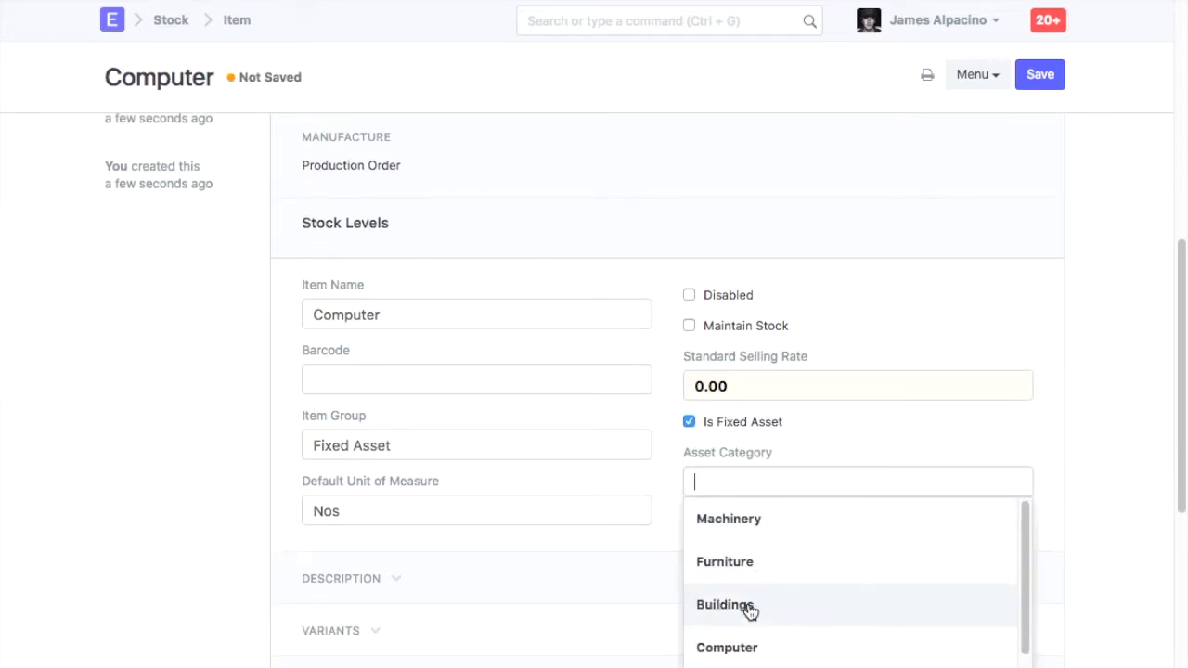
left_click(748, 648)
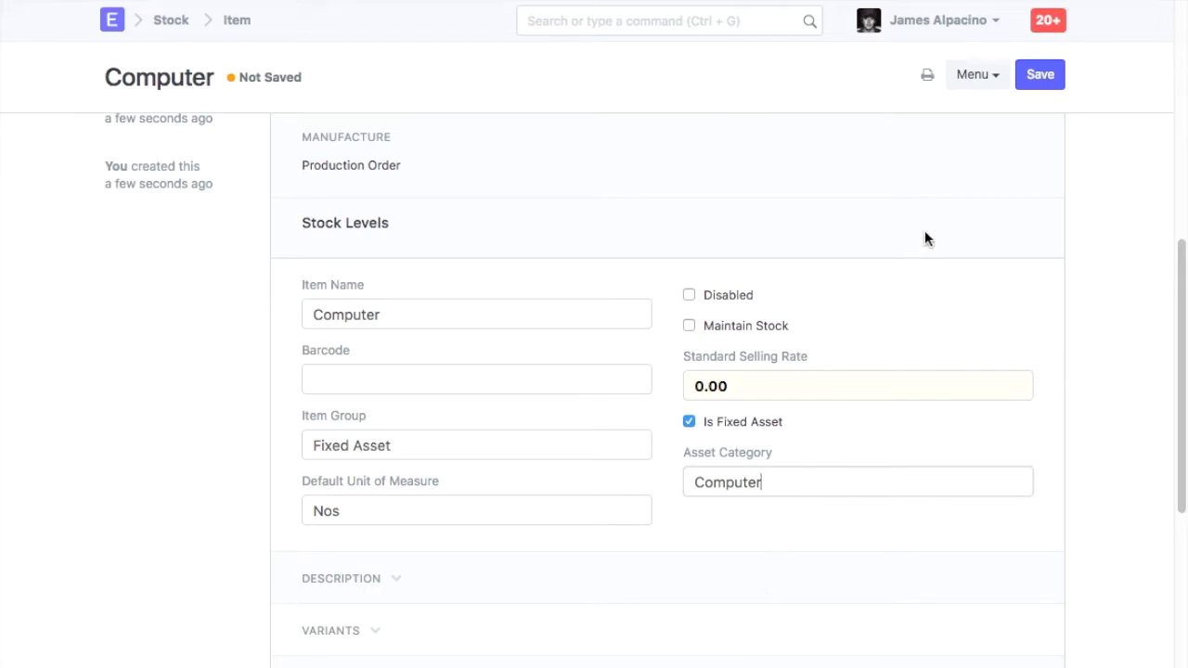
left_click(1043, 78)
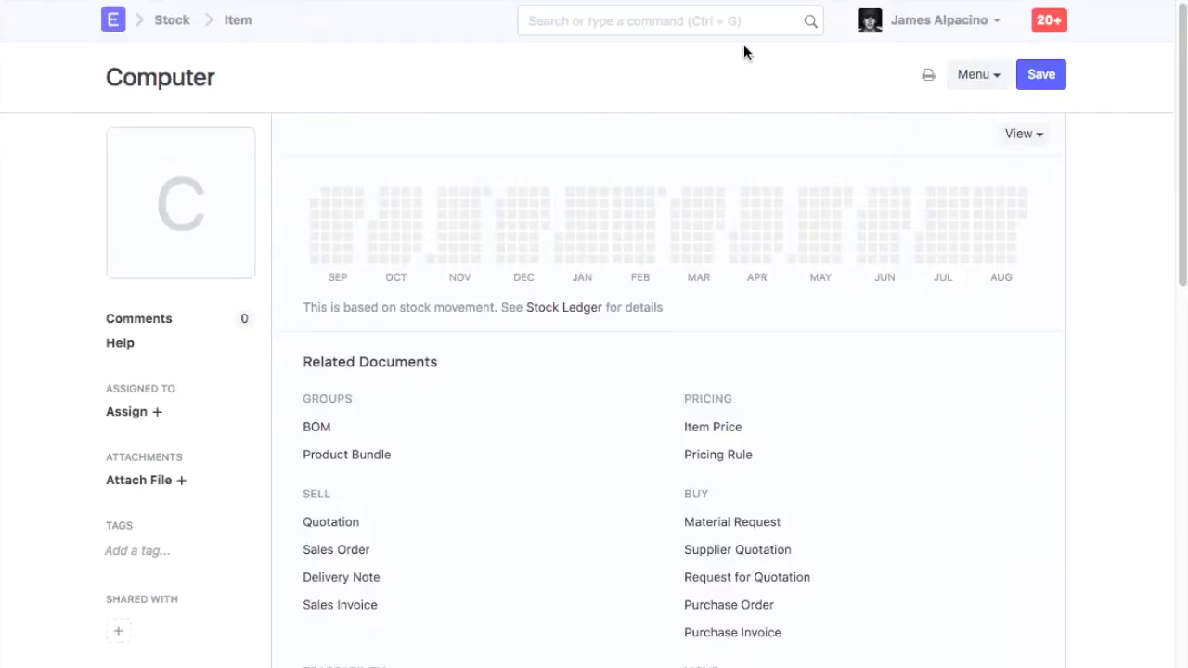
Step: Start a new asset named COMP0001 and link it to the Computer item code
left_click(718, 25)
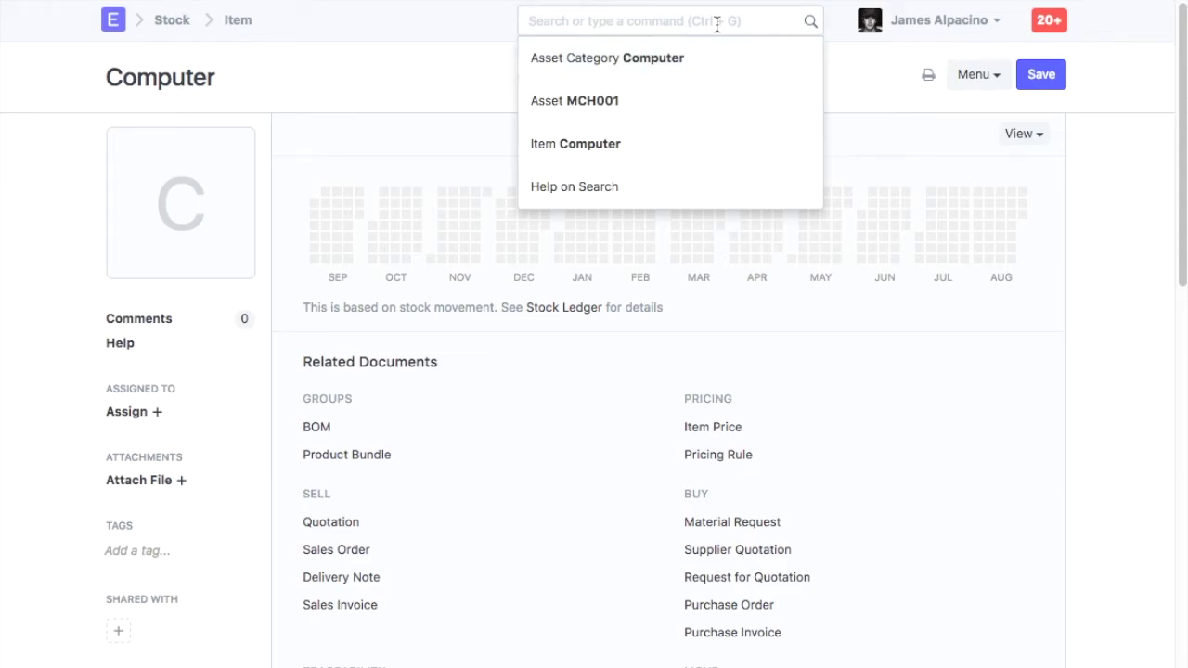
type("new as")
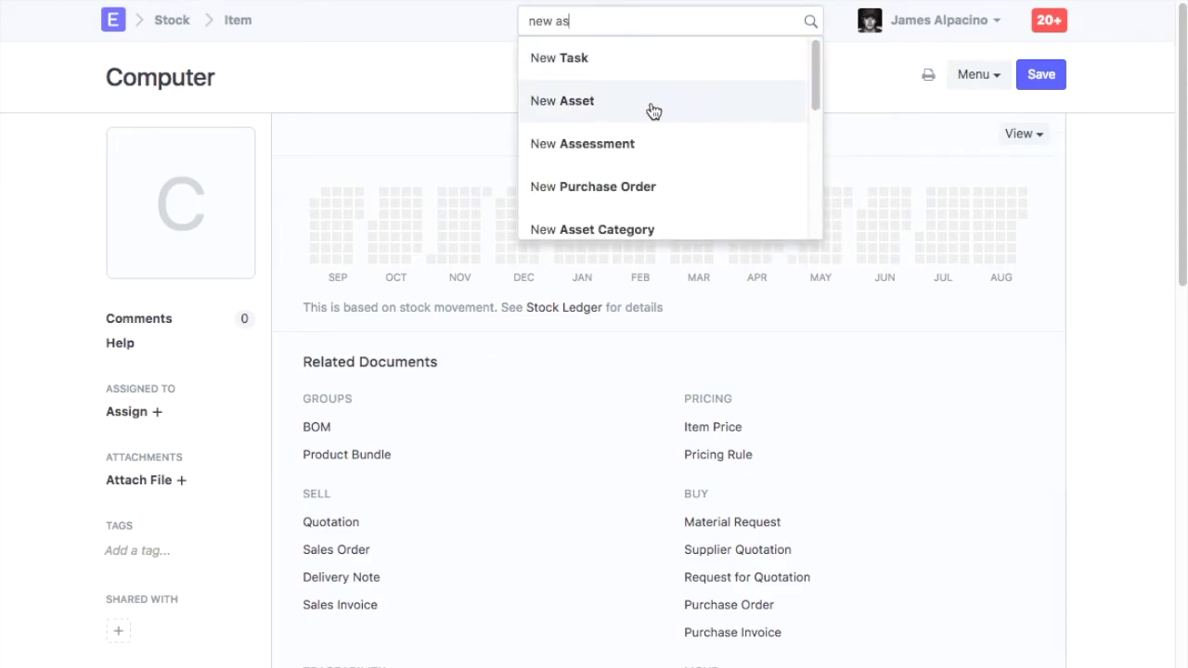
left_click(567, 105)
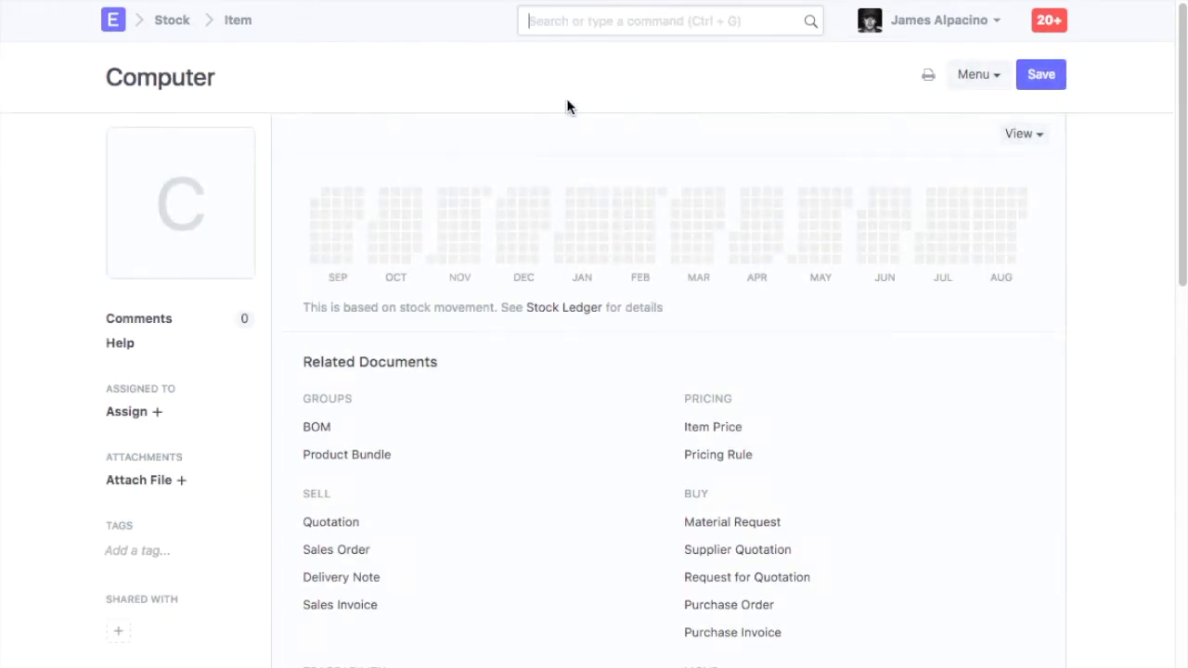
type("C")
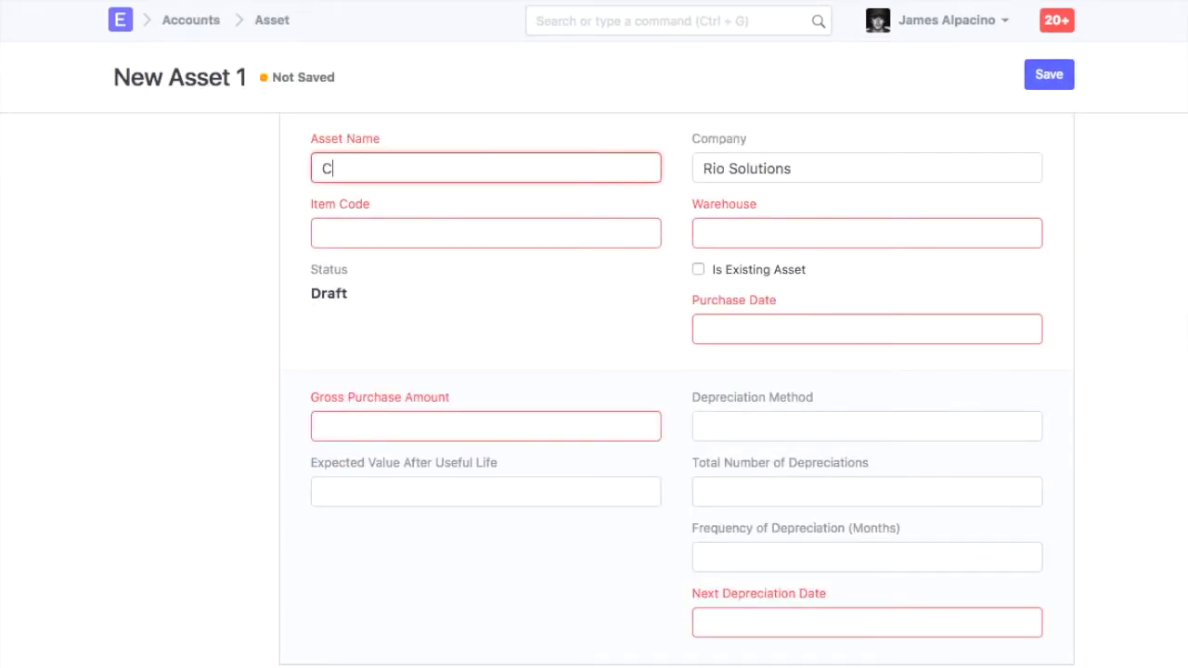
type("OMP0001")
key("Tab")
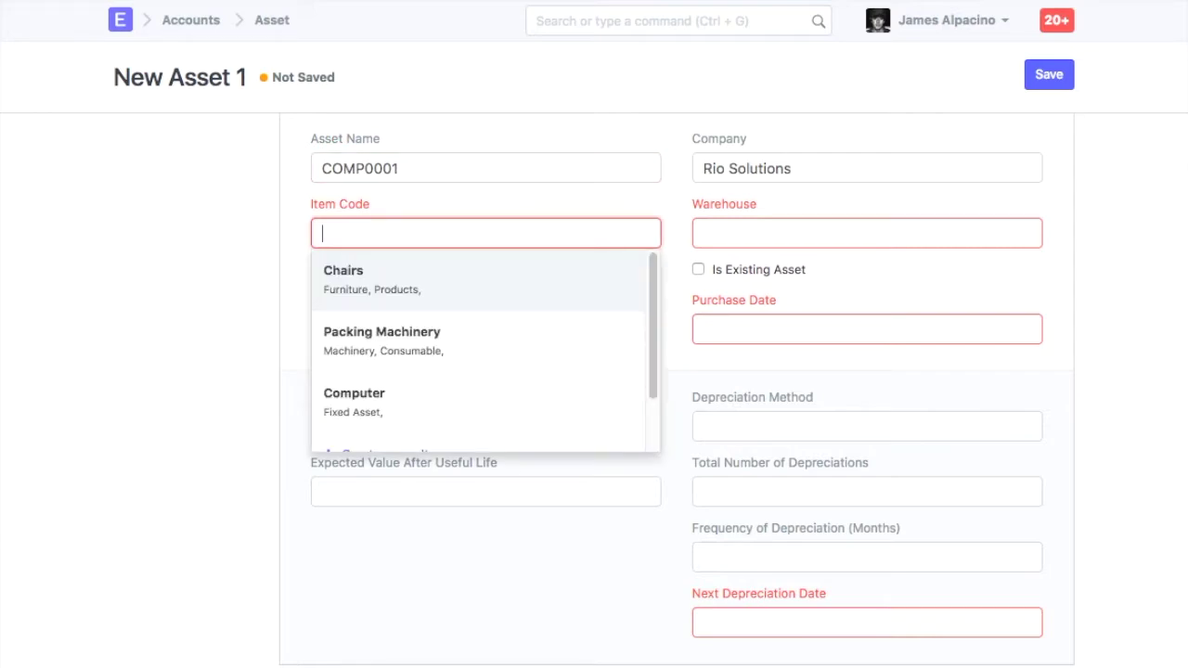
type("com")
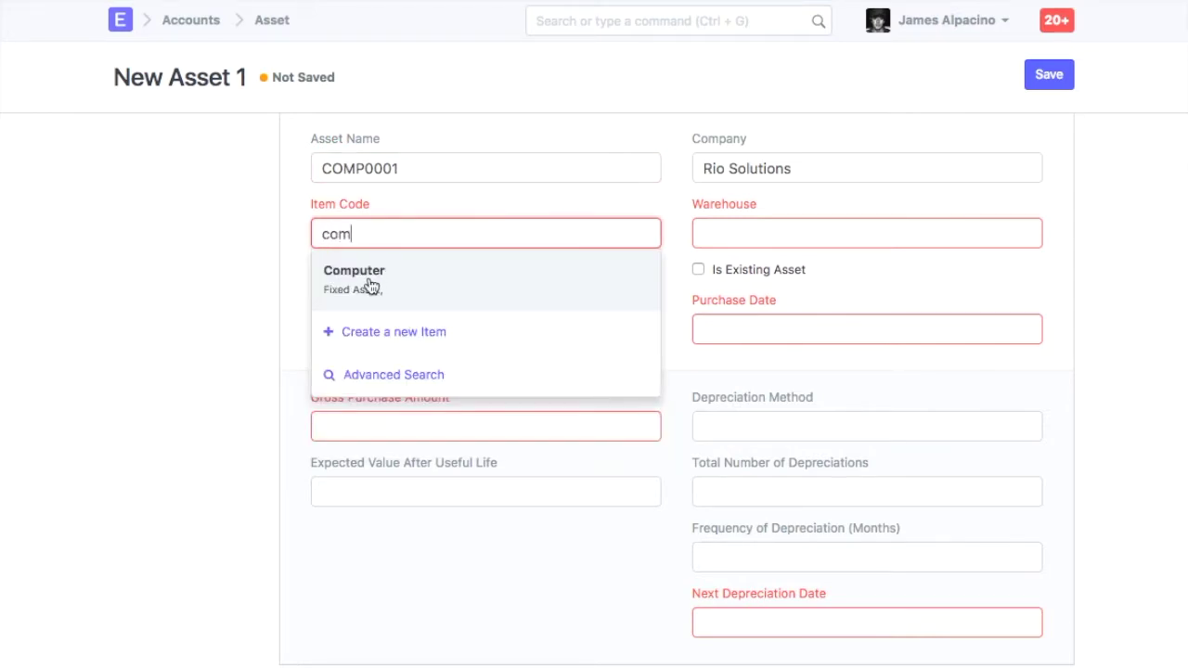
left_click(371, 282)
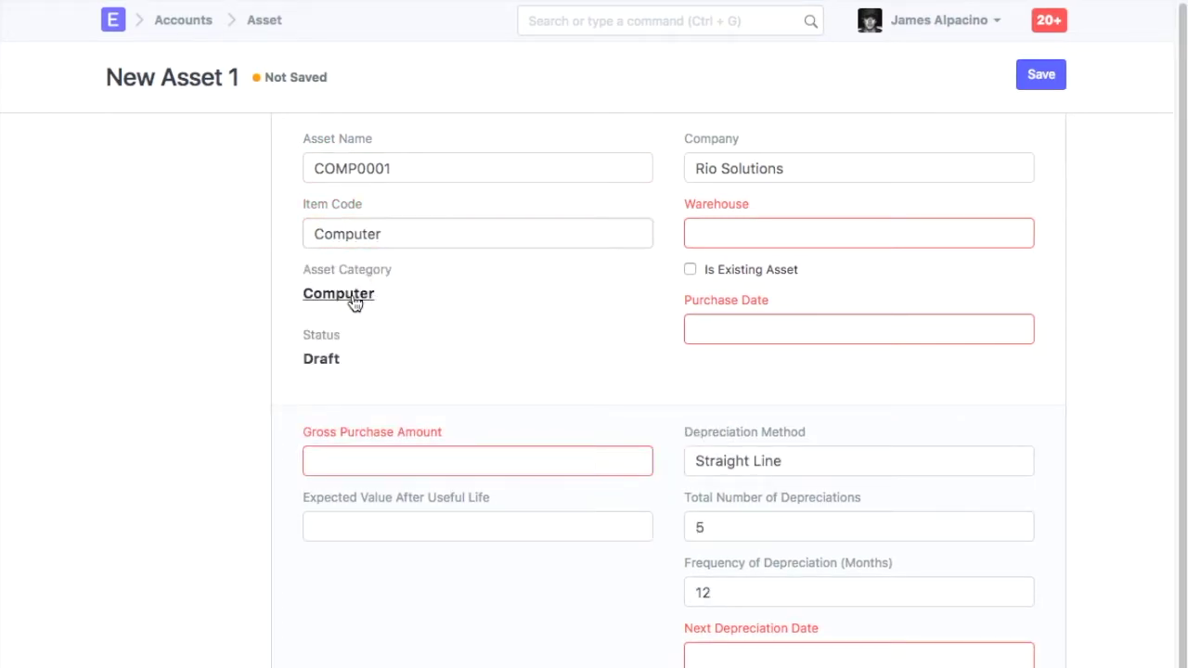
Step: Set the new asset's warehouse to Stores - RG and its purchase date to 18-08-2016
left_click(729, 233)
type("st")
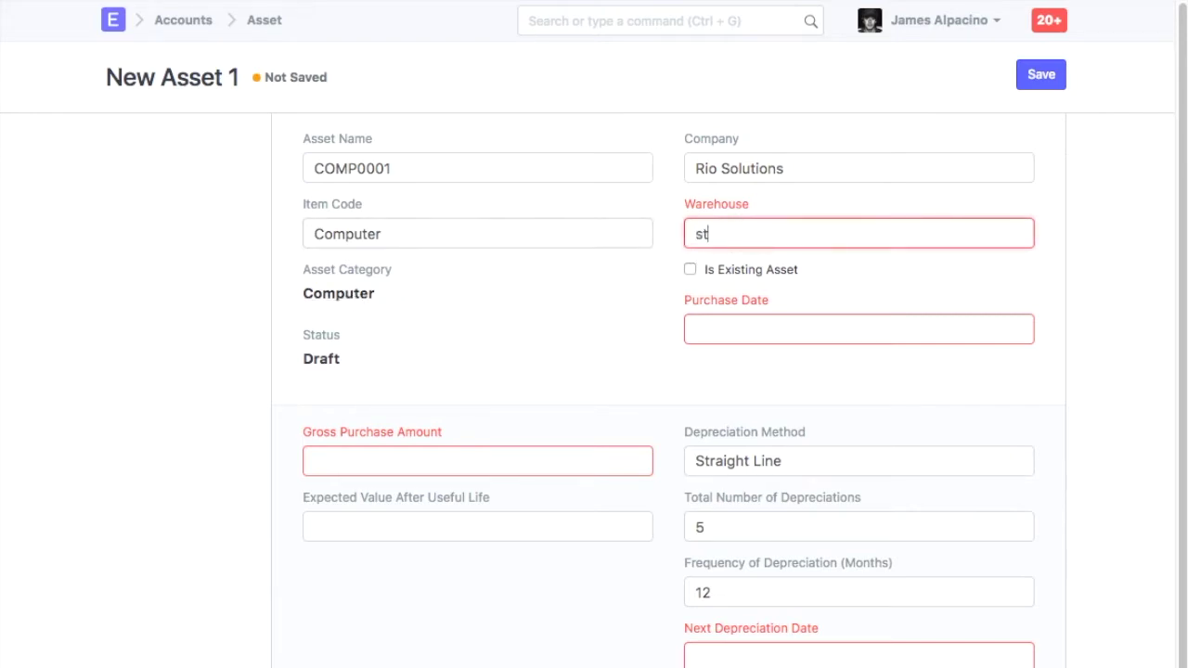
left_click(736, 271)
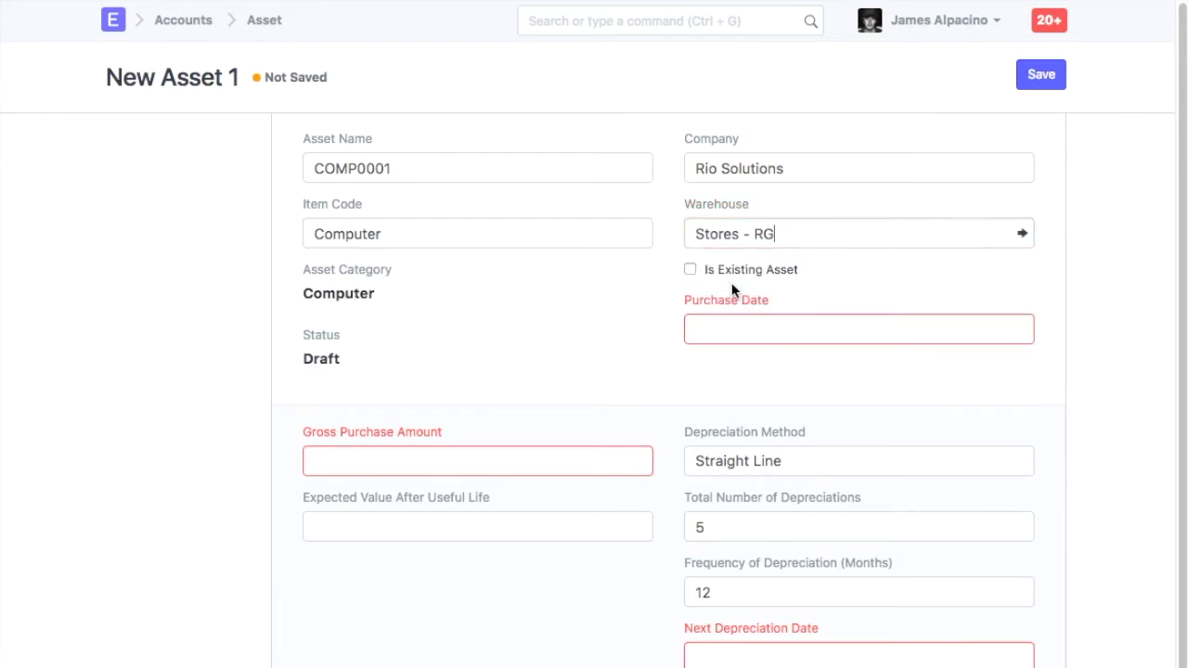
left_click(739, 326)
left_click(839, 489)
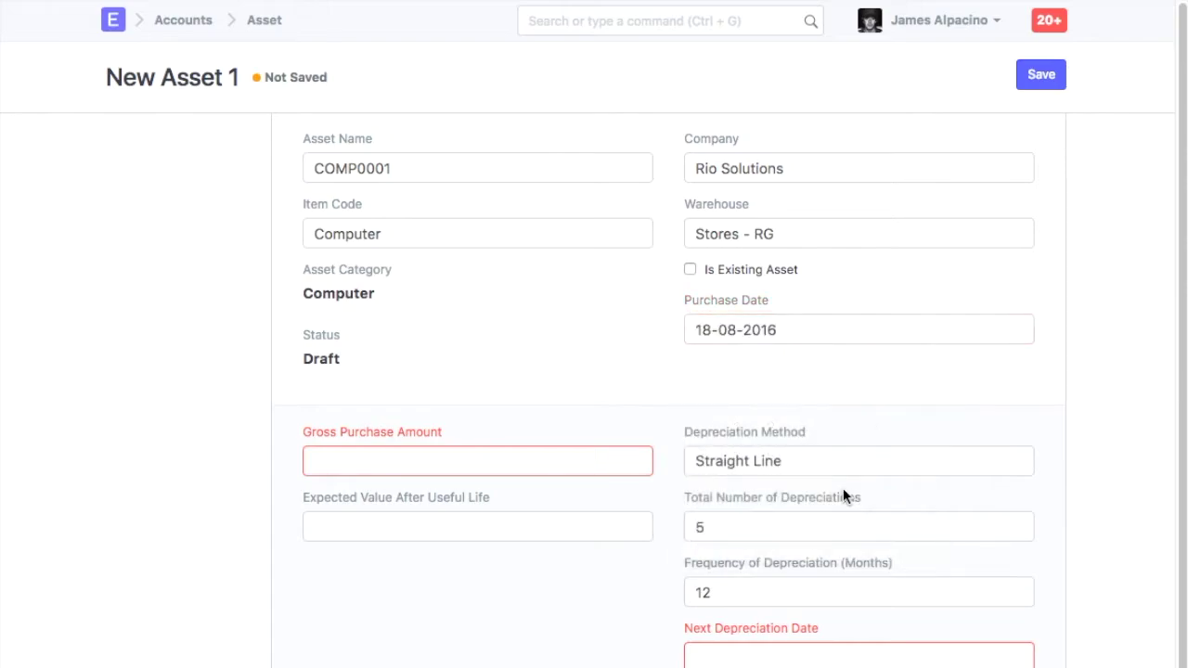
Step: Enter a gross purchase amount of 30000 and a next depreciation date of 18-08-2017, and save the asset
type("3")
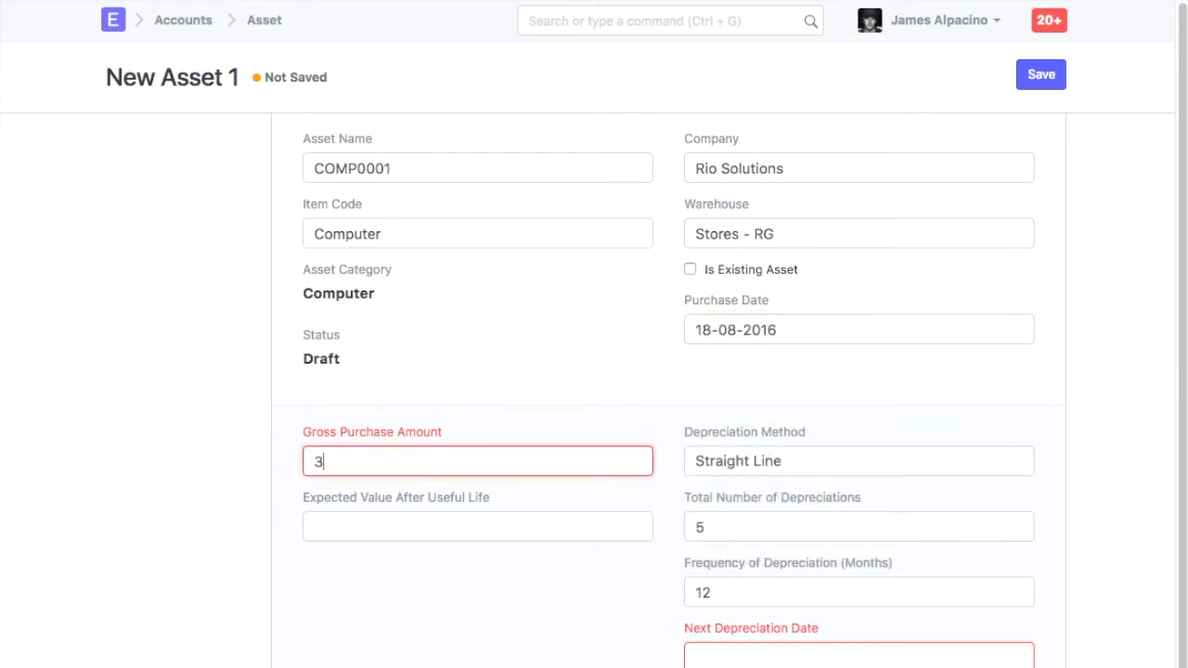
type("0000")
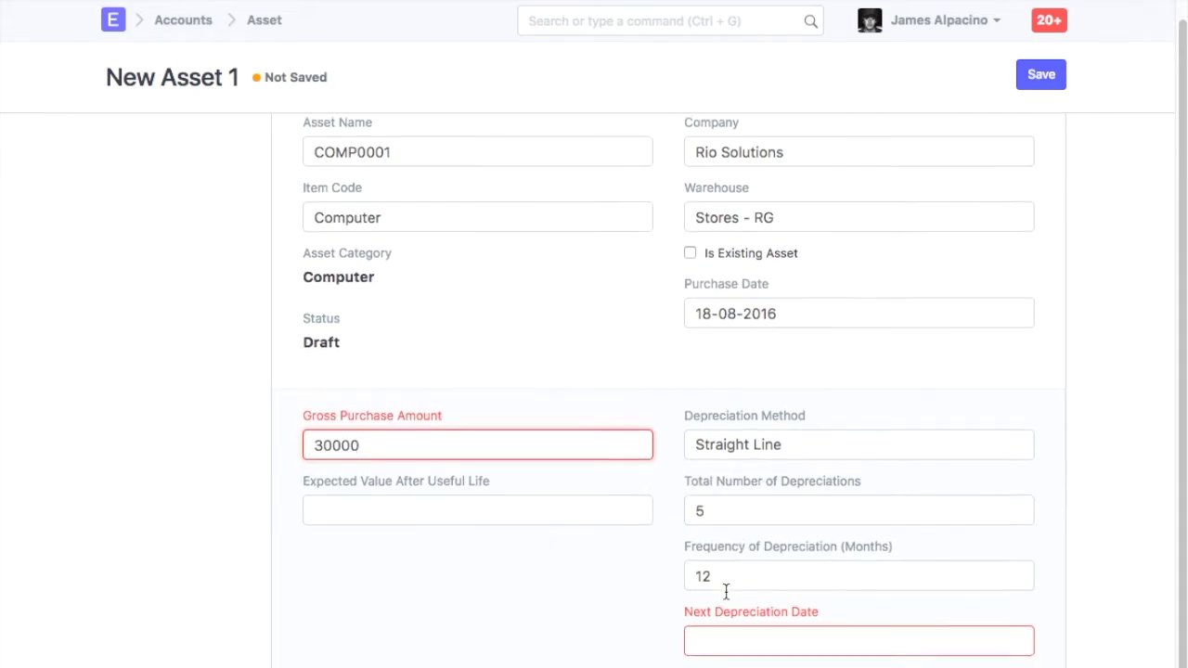
left_click(731, 643)
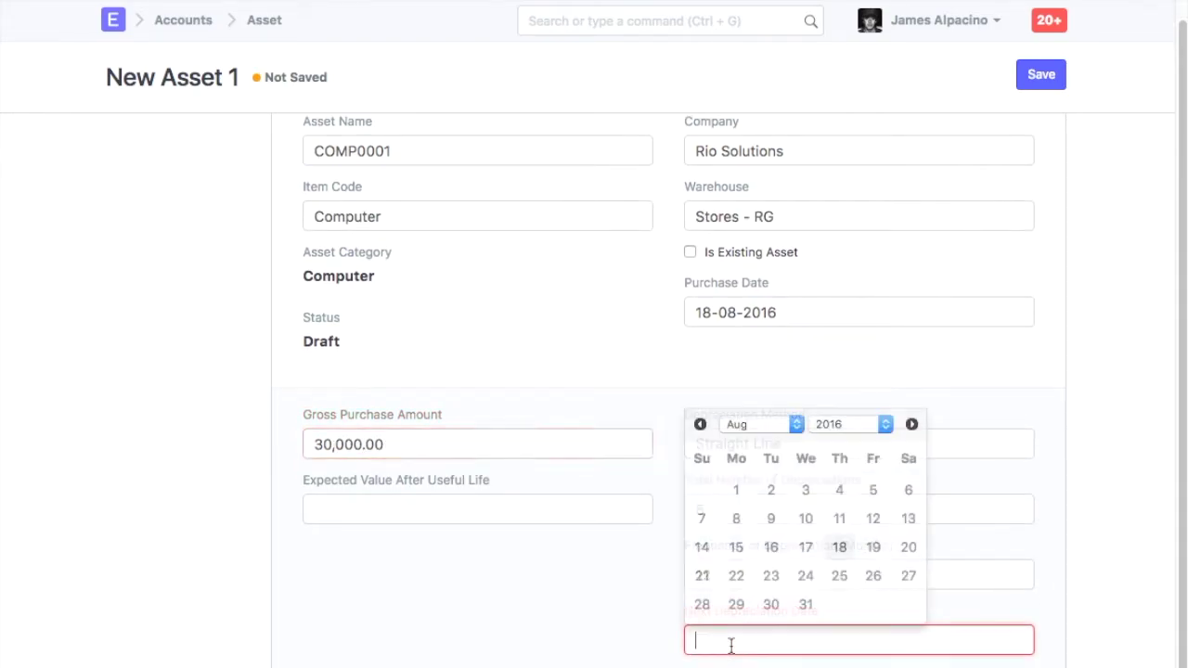
left_click(839, 550)
left_click(790, 640)
key("BackSpace")
type("7")
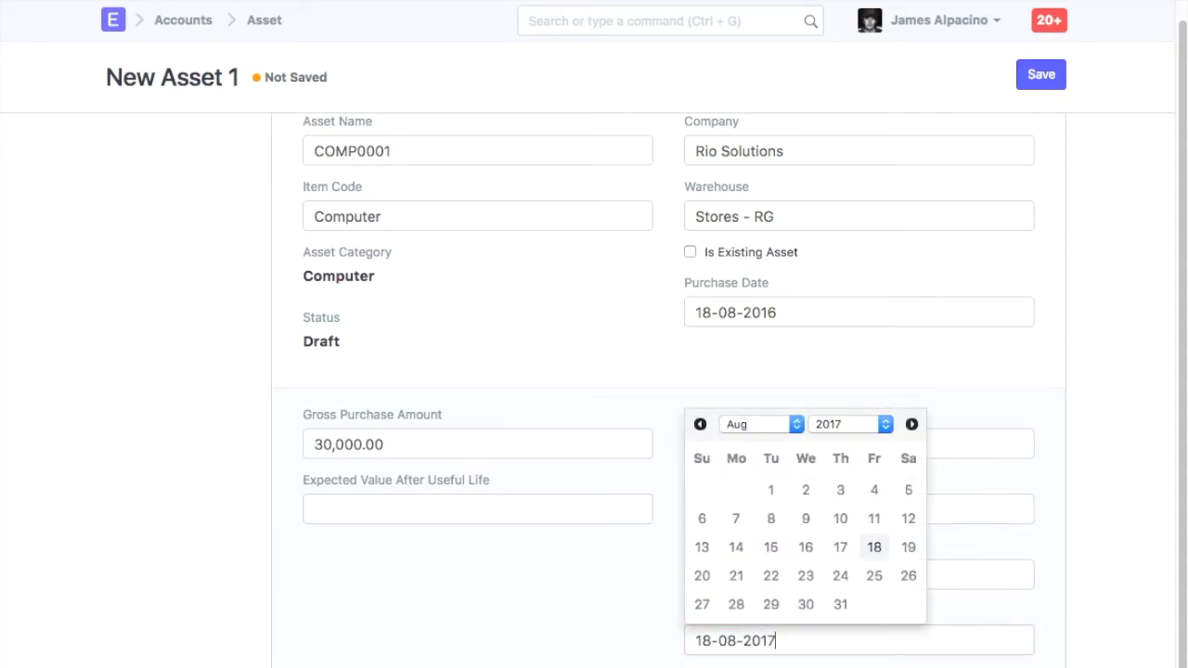
left_click(832, 663)
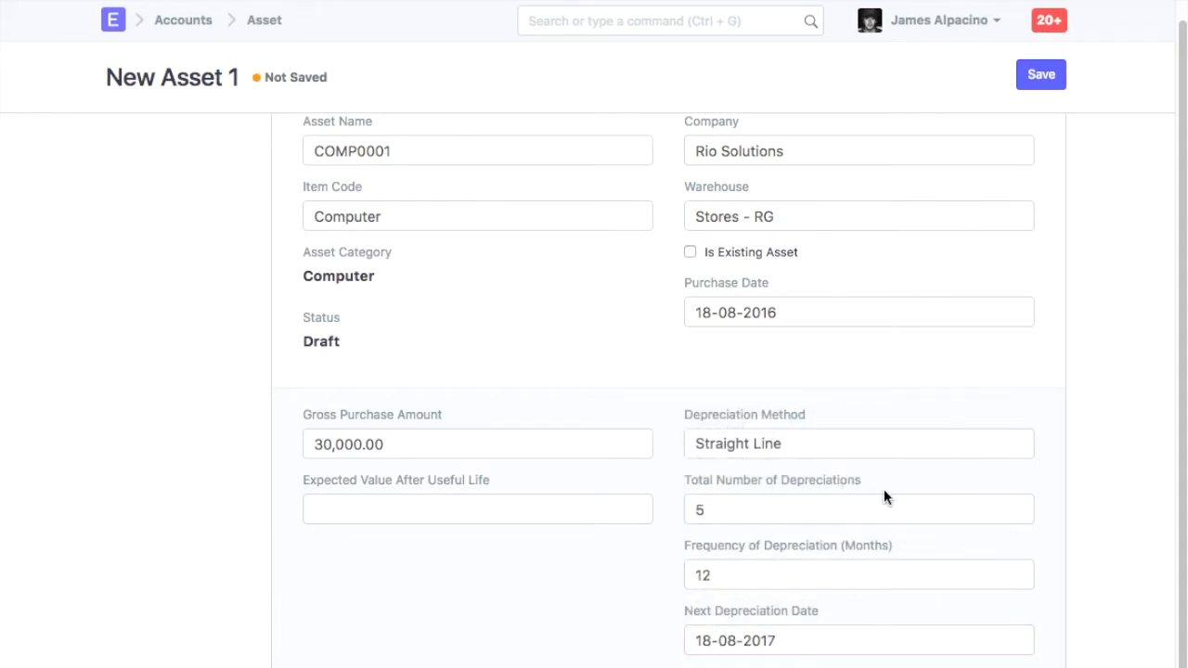
left_click(1049, 76)
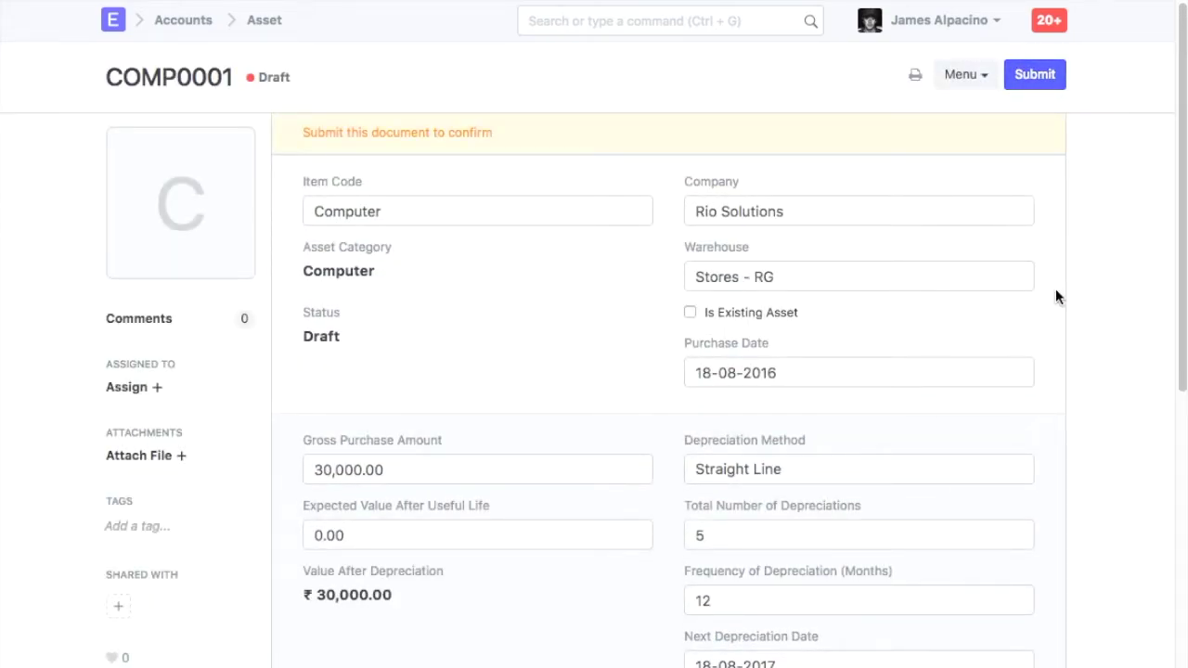
Step: Upload the dell-inspiron-15-notebook JPEG from the Desktop as the asset's image and submit the asset
scroll(1056, 292, "down", 4)
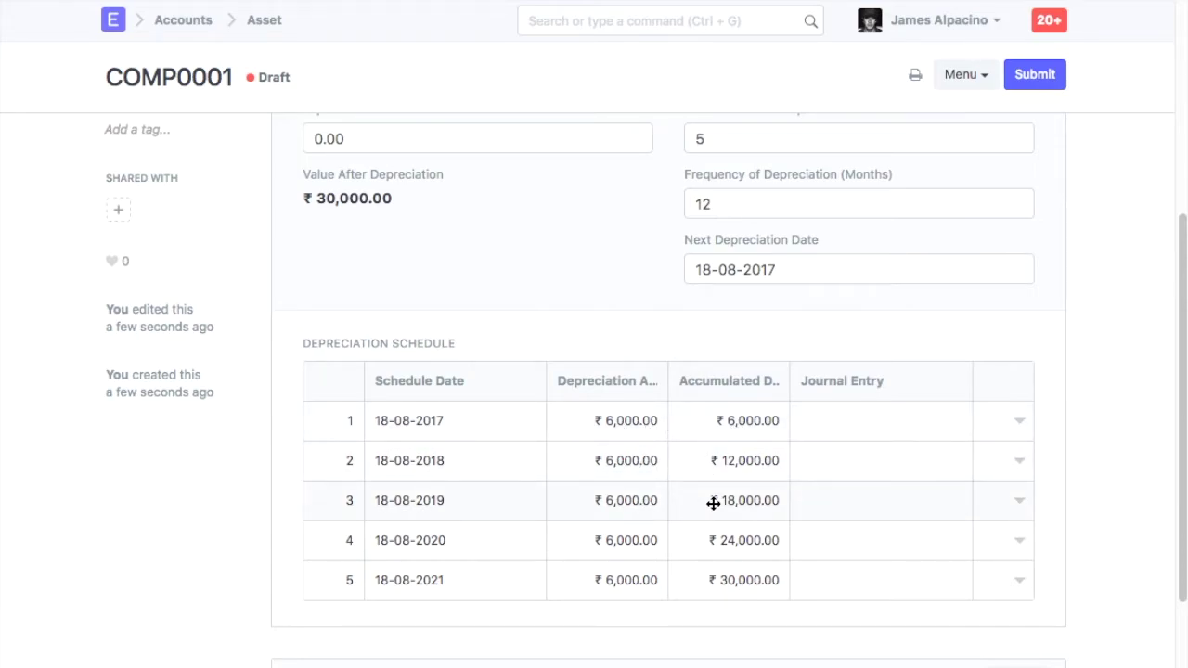
scroll(712, 503, "up", 5)
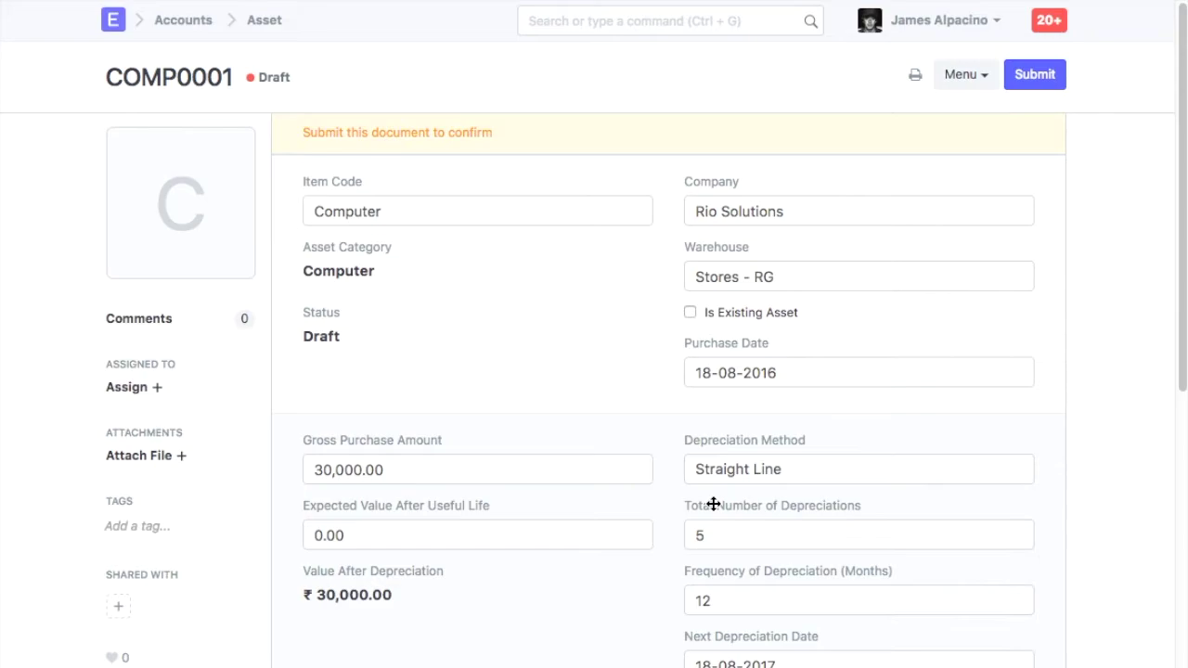
left_click(212, 244)
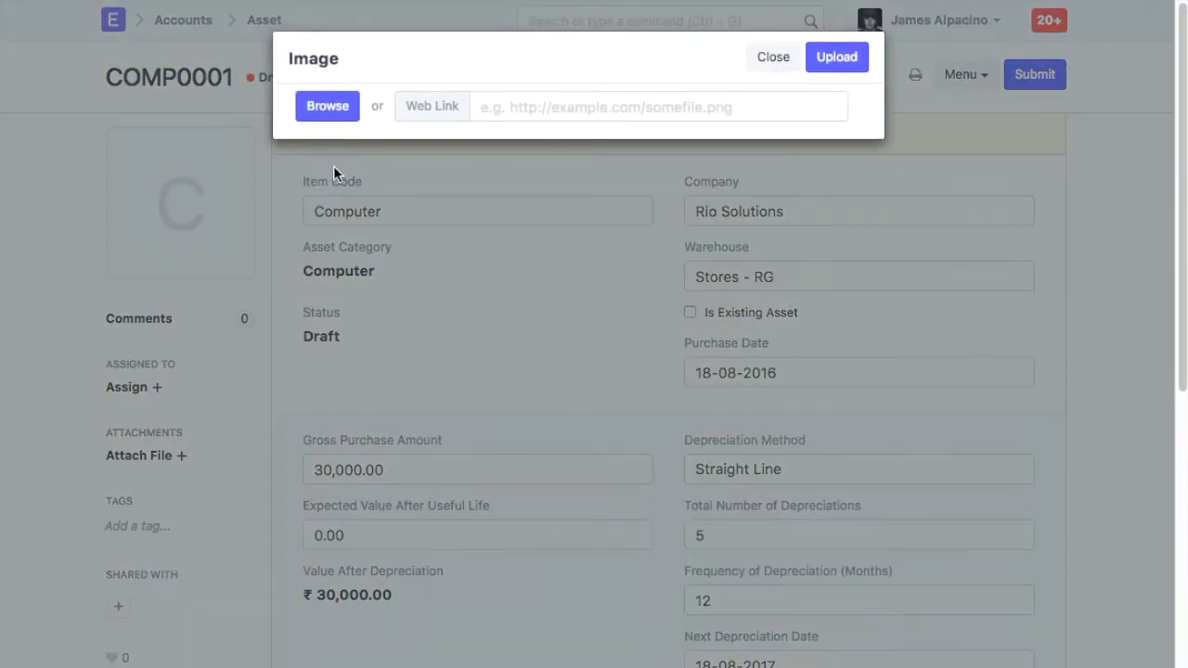
left_click(333, 106)
left_click(798, 74)
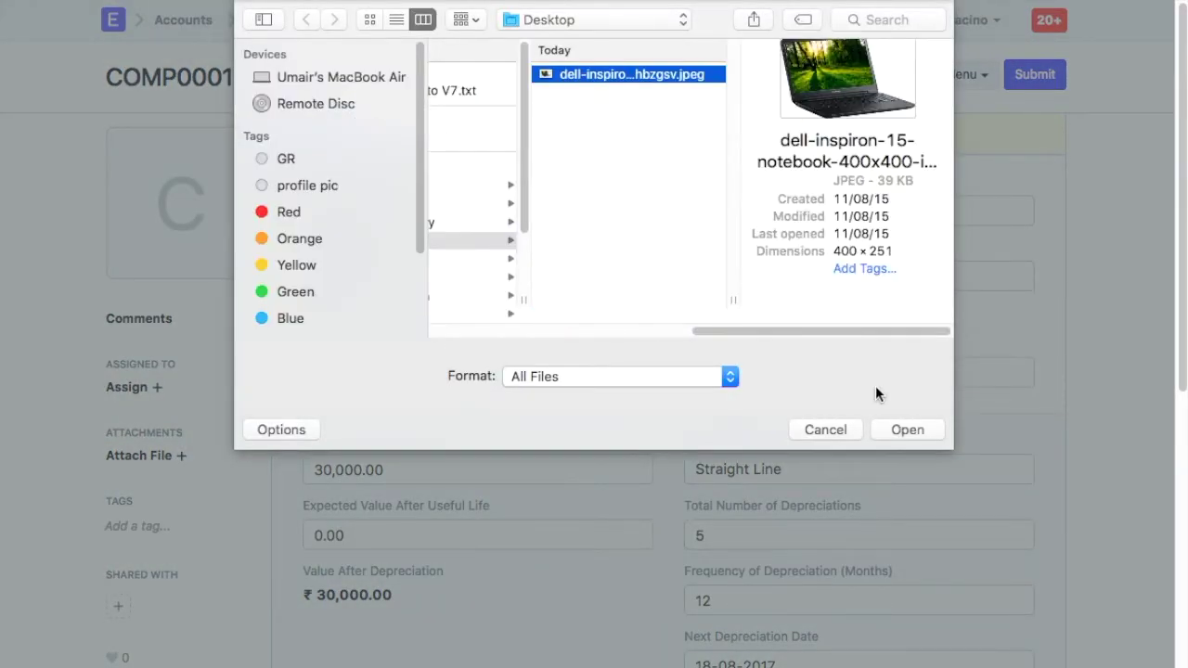
left_click(907, 430)
left_click(837, 58)
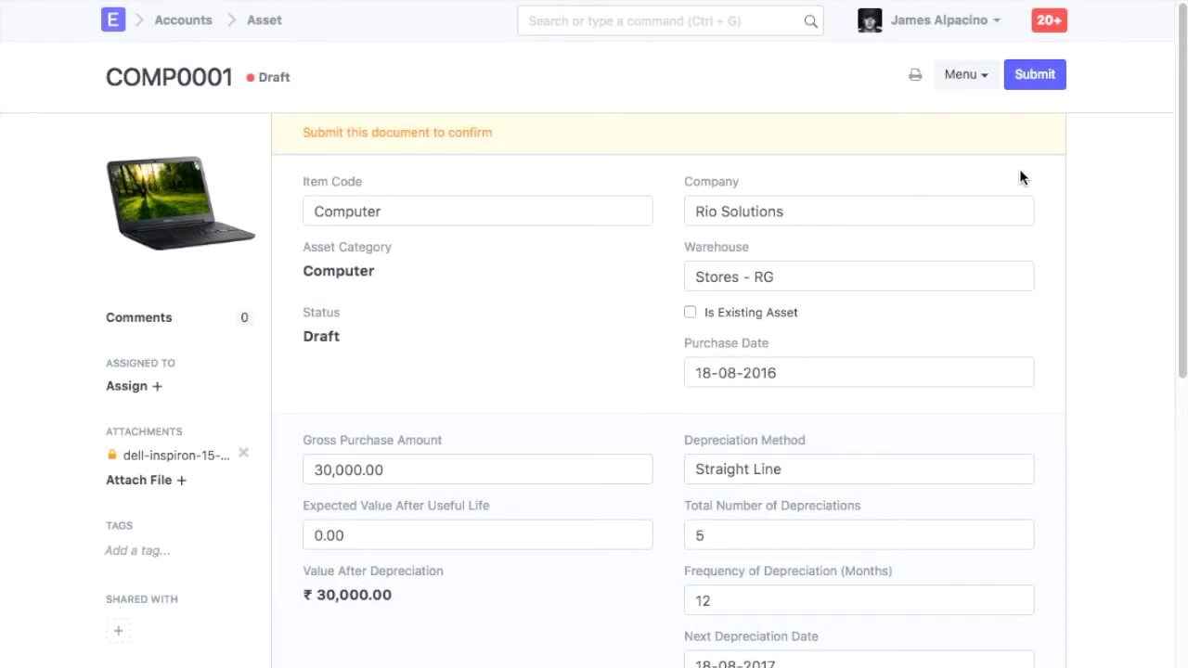
left_click(1035, 74)
left_click(848, 73)
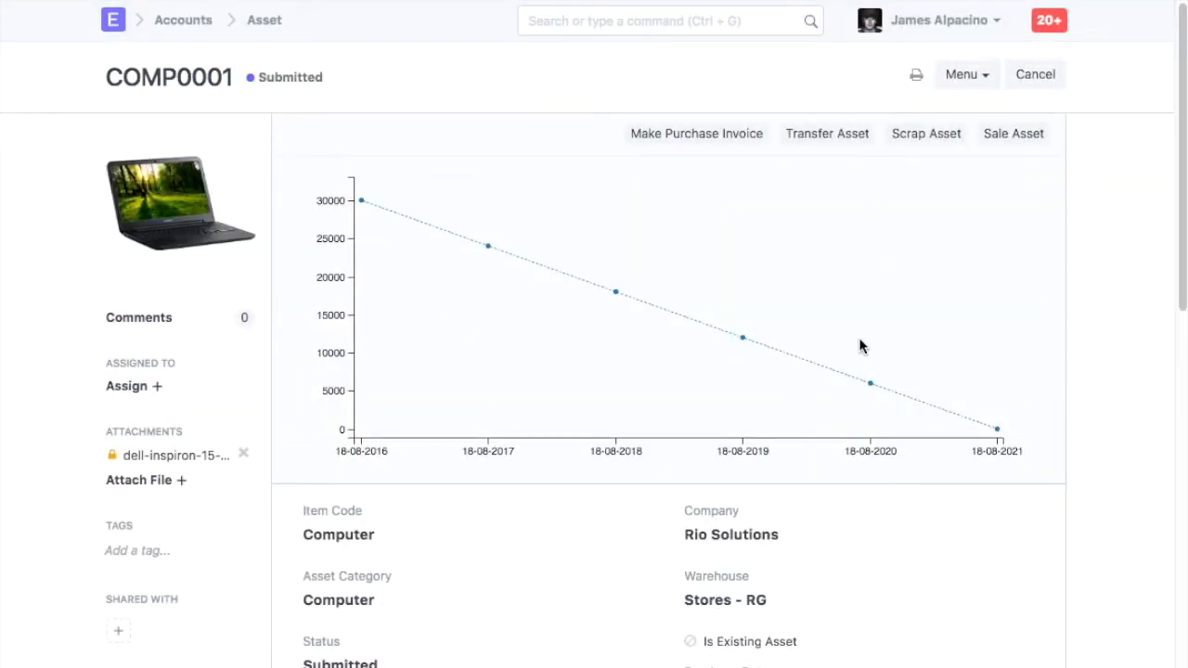
Step: Make the depreciation entry for the 22-08-2016 row of asset COMP0003's depreciation schedule
mouse_move(367, 225)
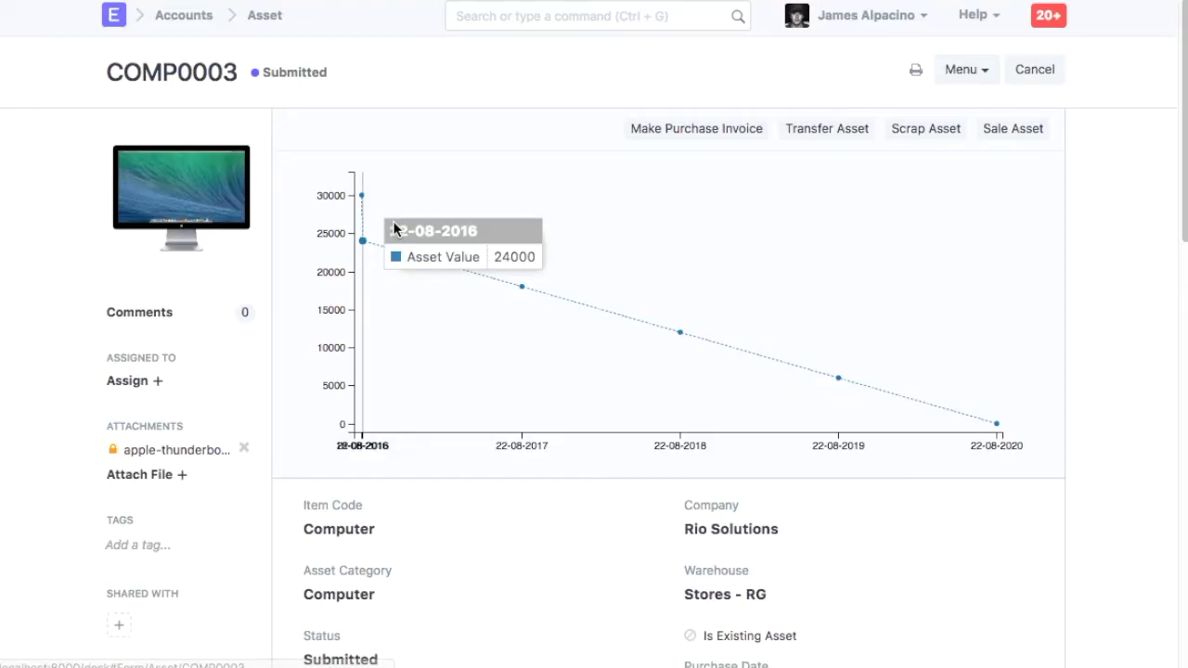
mouse_move(394, 223)
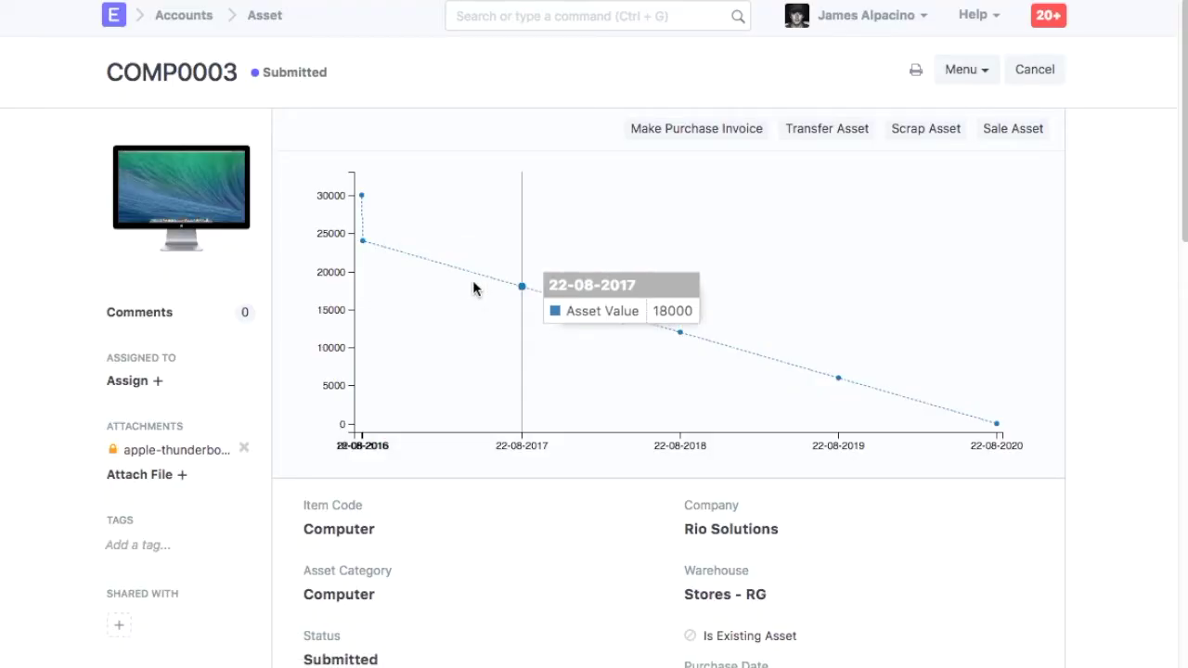
scroll(520, 316, "down", 4)
scroll(517, 314, "down", 3)
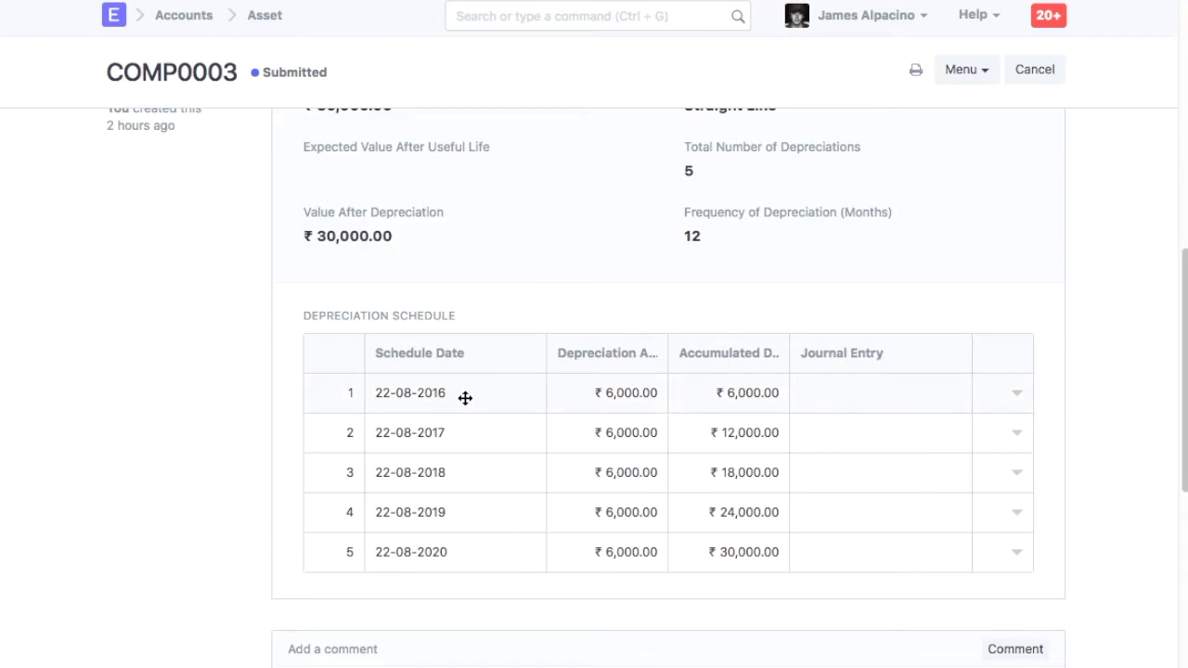
left_click(487, 395)
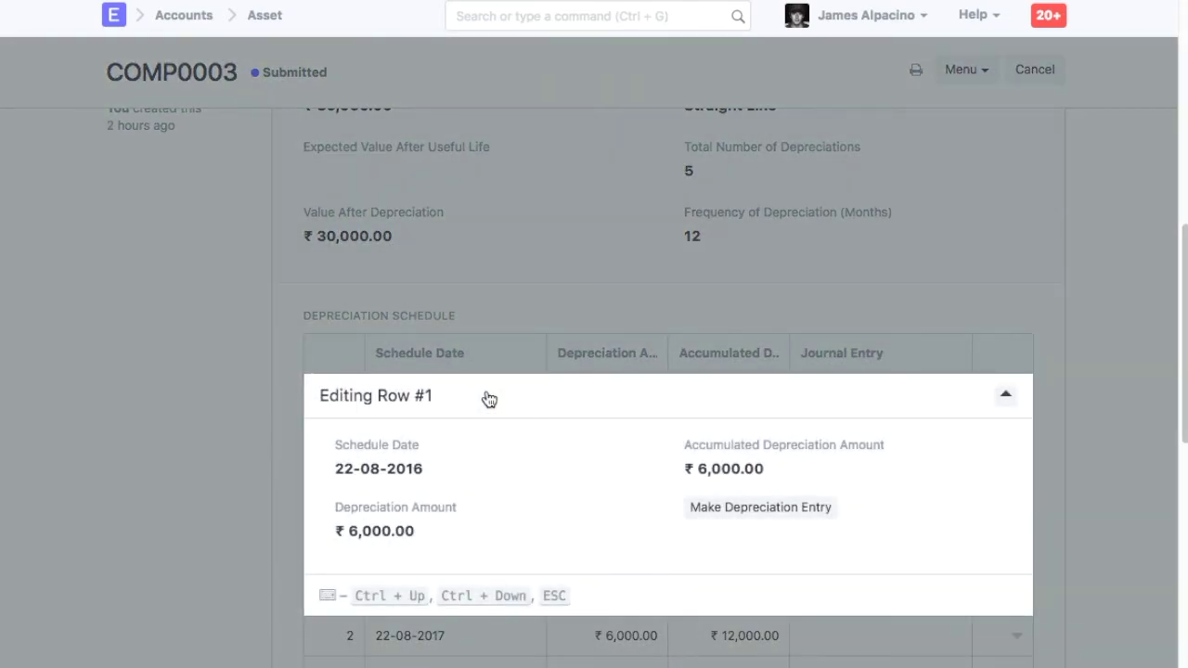
scroll(489, 399, "down", 2)
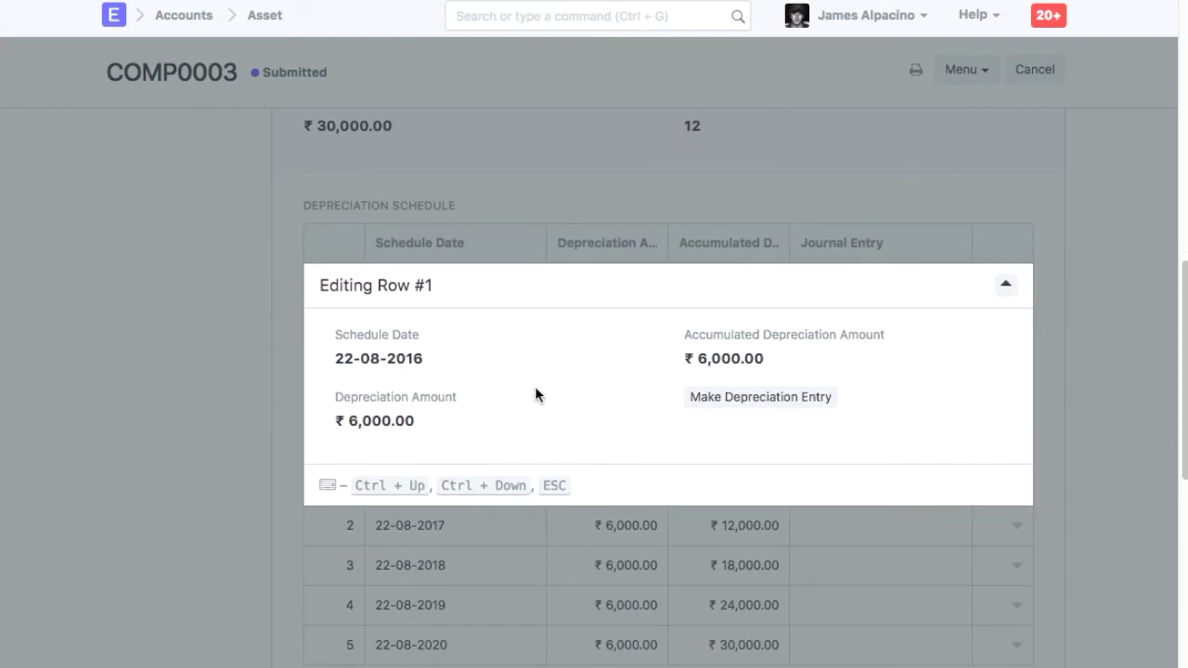
left_click(749, 410)
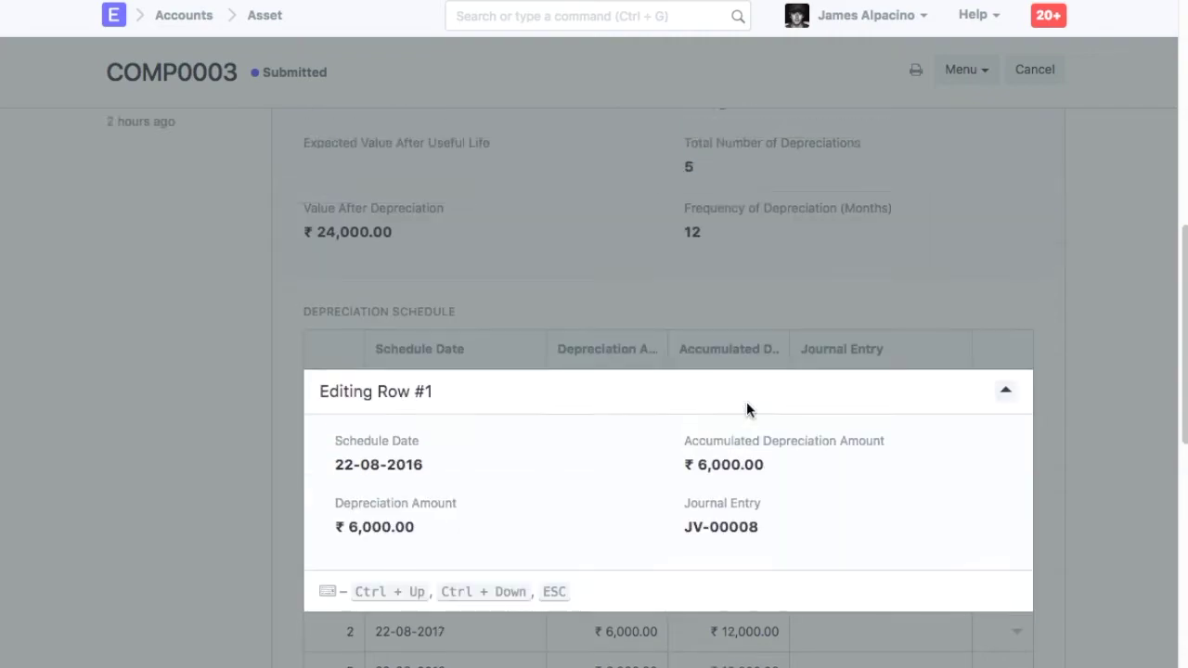
Step: Inspect the journal entry linked to COMP0003's first depreciation row and return to the asset's value chart
scroll(746, 409, "down", 5)
scroll(746, 410, "down", 5)
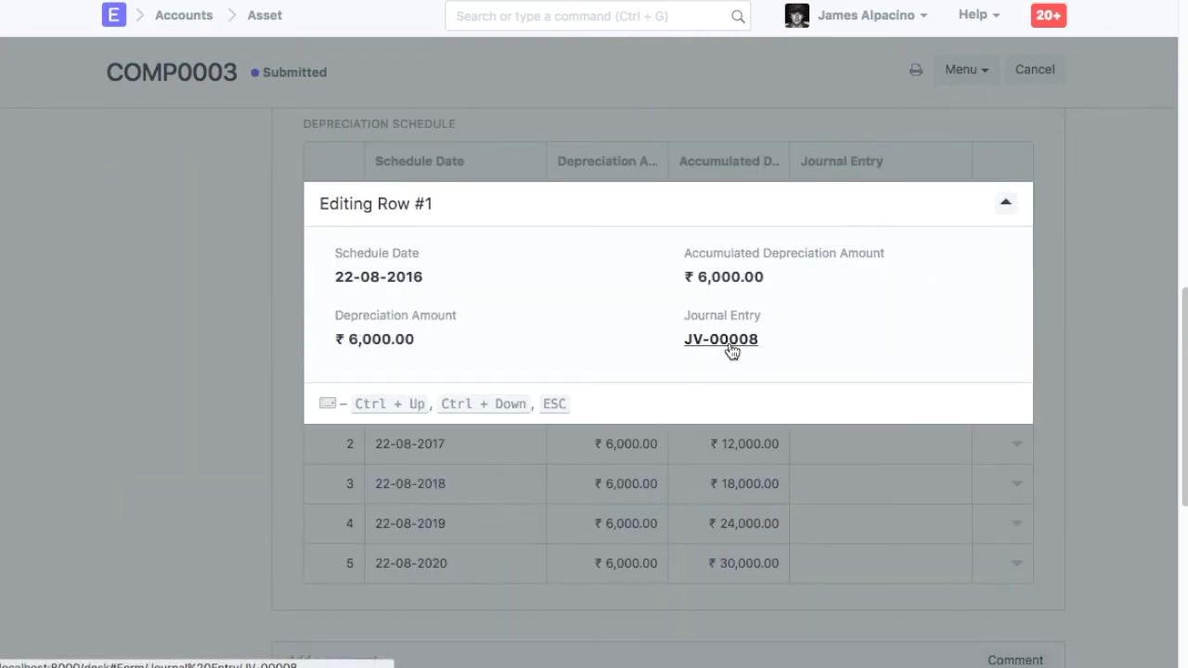
left_click(722, 340)
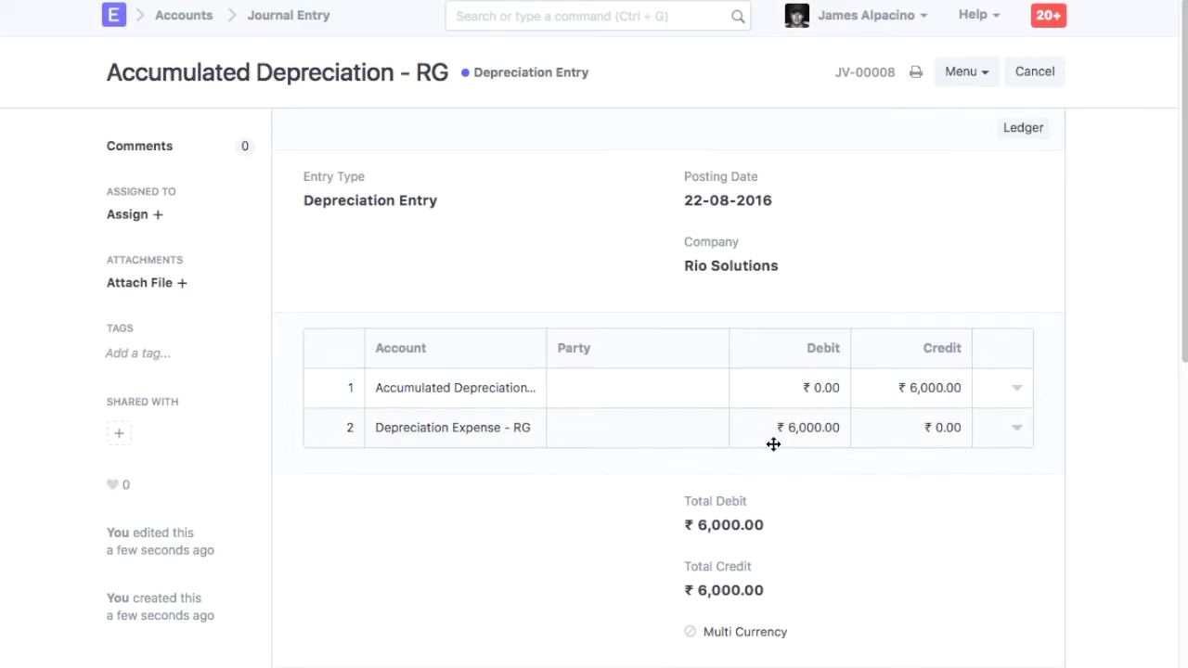
scroll(773, 444, "left", 5)
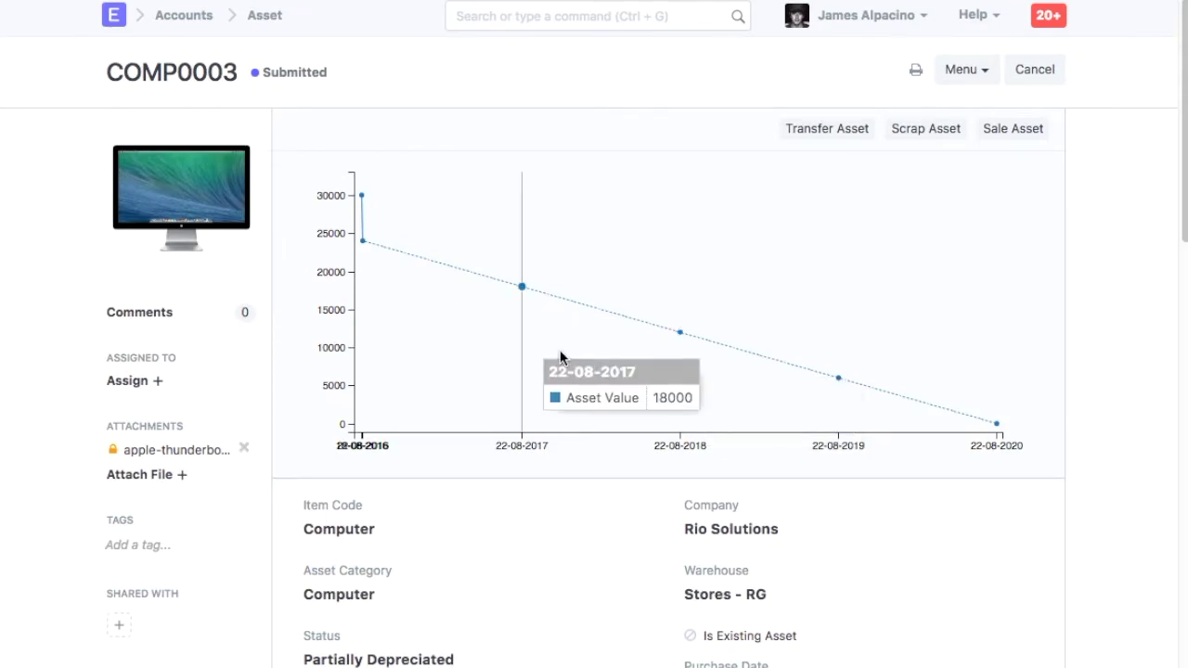
mouse_move(379, 261)
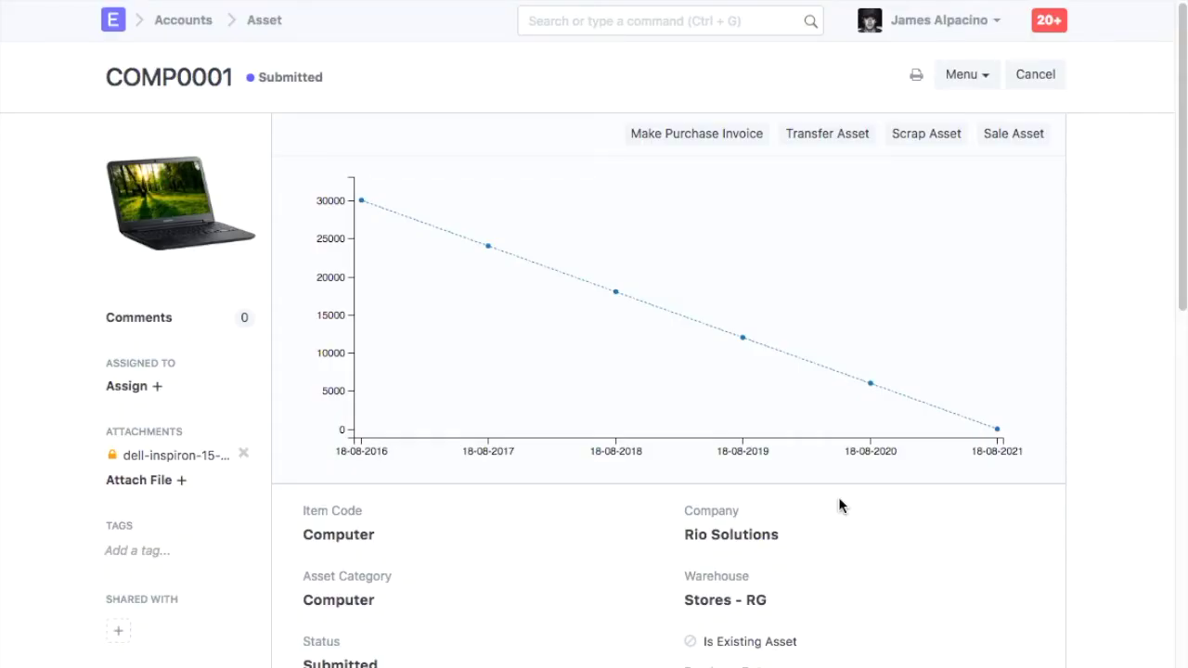
Step: Make a purchase invoice from asset COMP0001 and open its Computer item row to check the expense head and linked asset
left_click(687, 139)
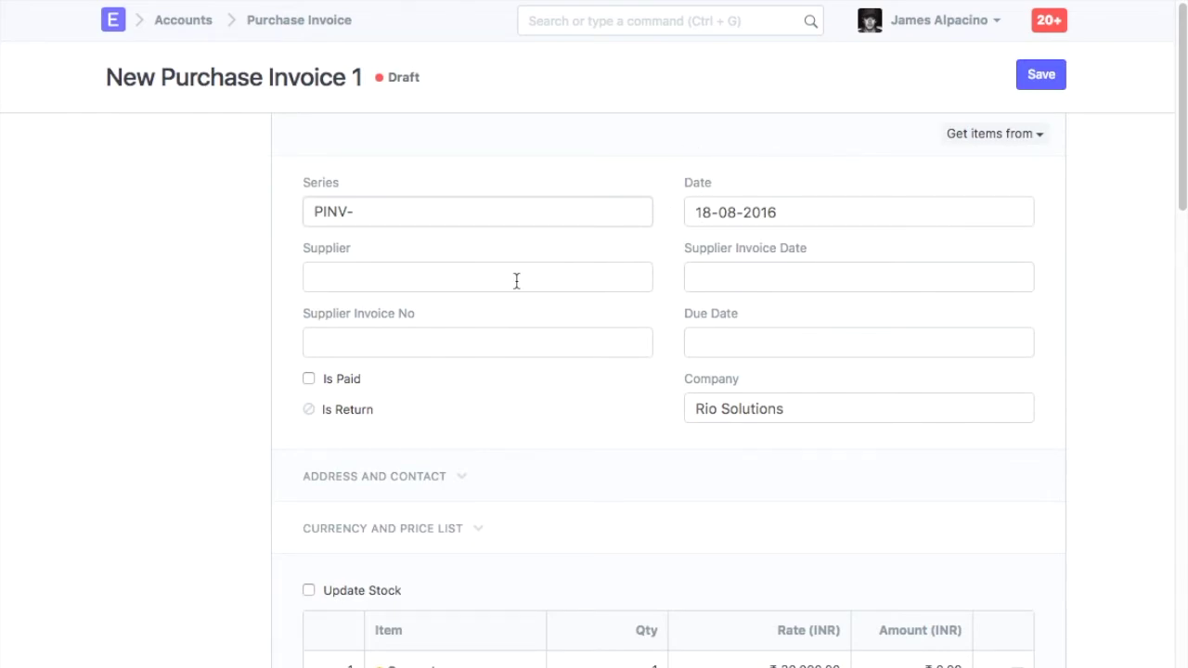
scroll(542, 399, "down", 2)
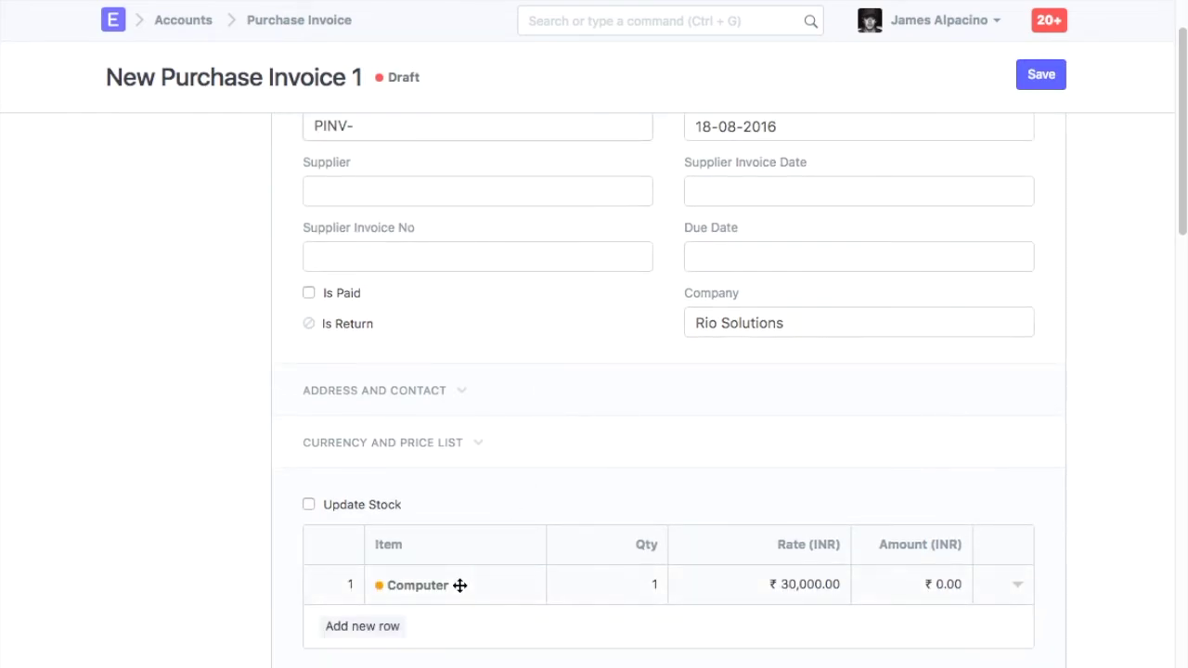
left_click(1010, 585)
scroll(973, 524, "down", 4)
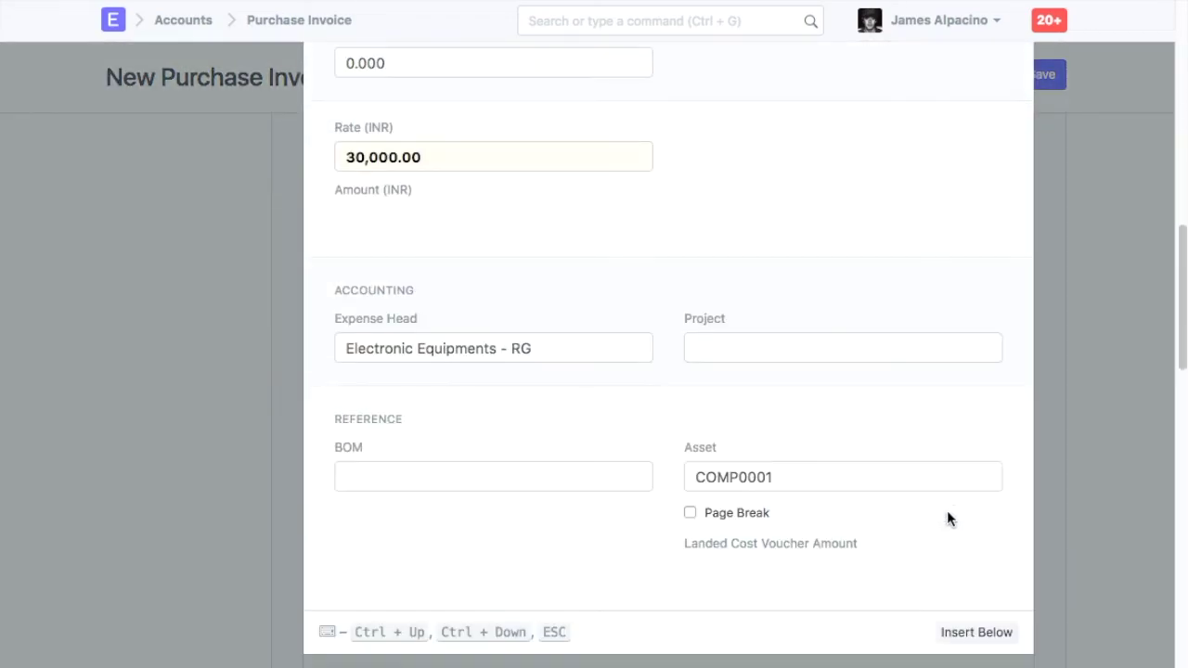
Step: Make a sales invoice from asset COMP0001, check the linked asset in its Computer row's references, and return to the asset
scroll(280, 402, "left", 5)
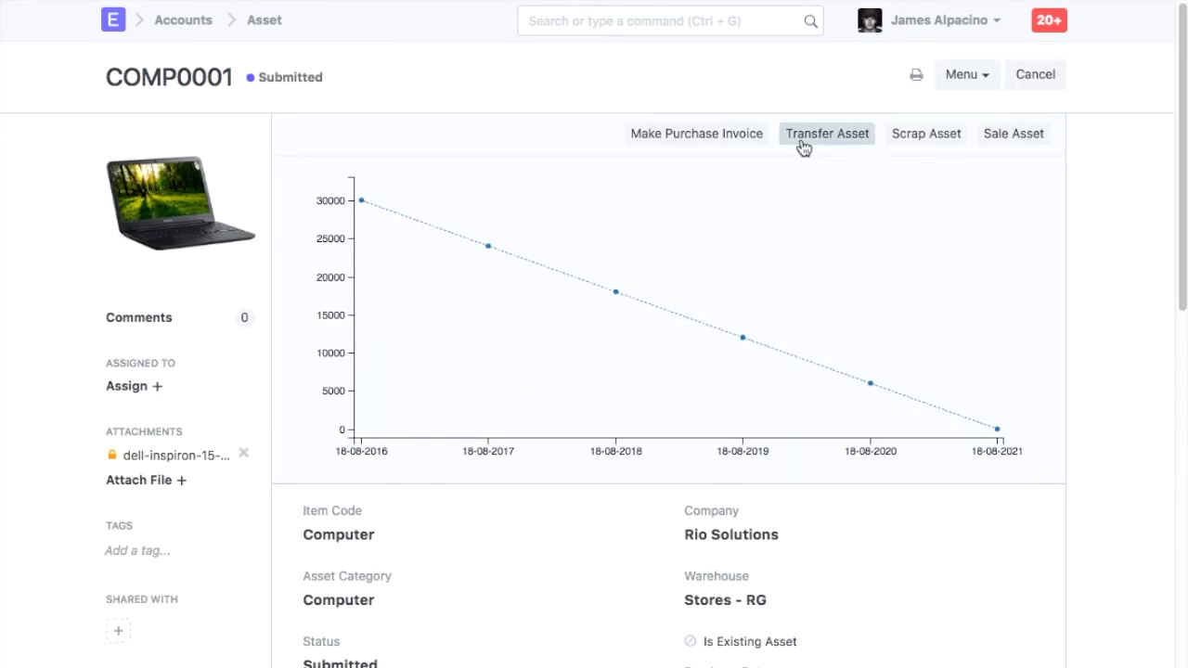
left_click(989, 139)
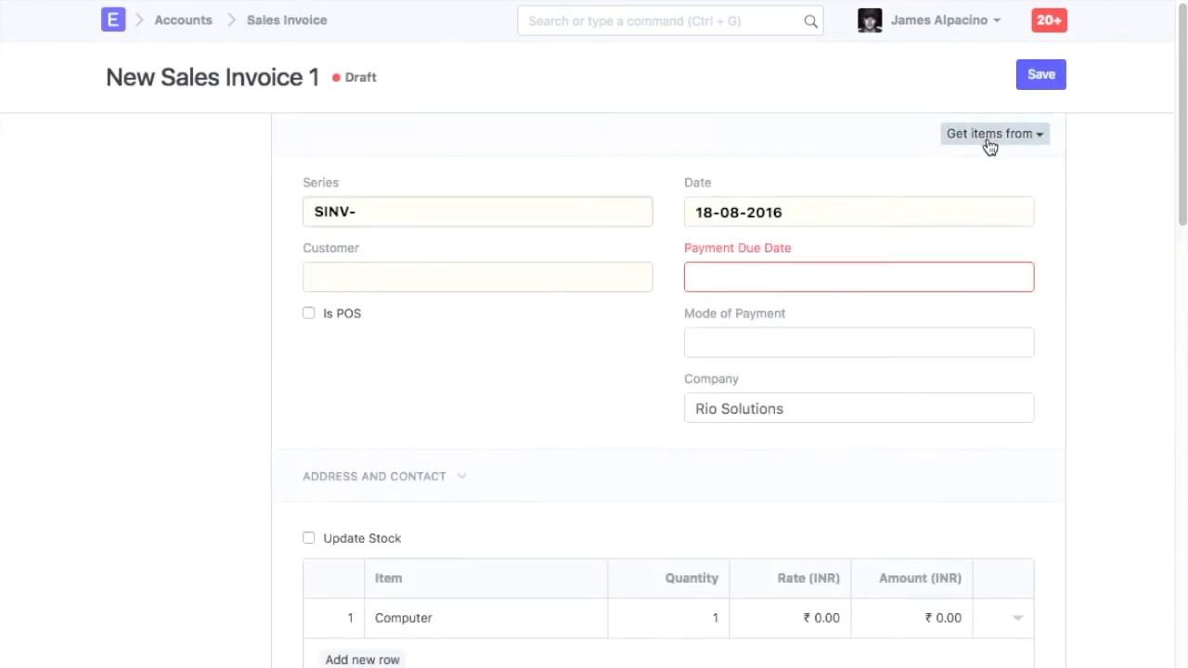
scroll(421, 474, "down", 3)
left_click(1018, 466)
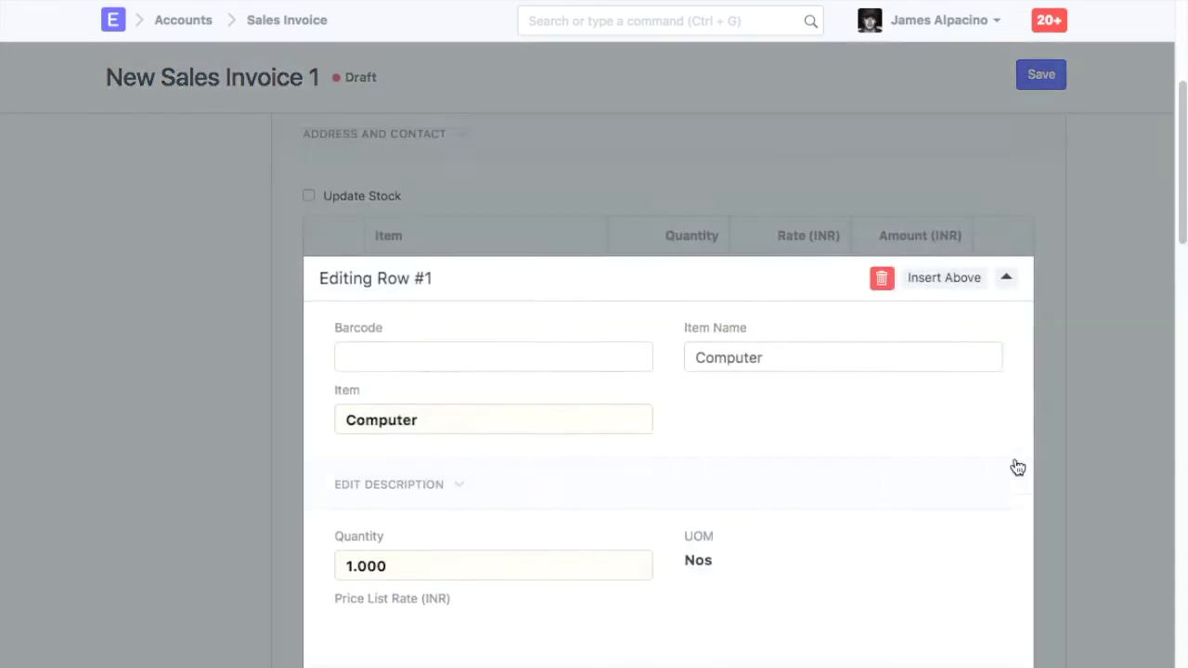
scroll(838, 479, "down", 5)
left_click(381, 525)
scroll(718, 607, "down", 1)
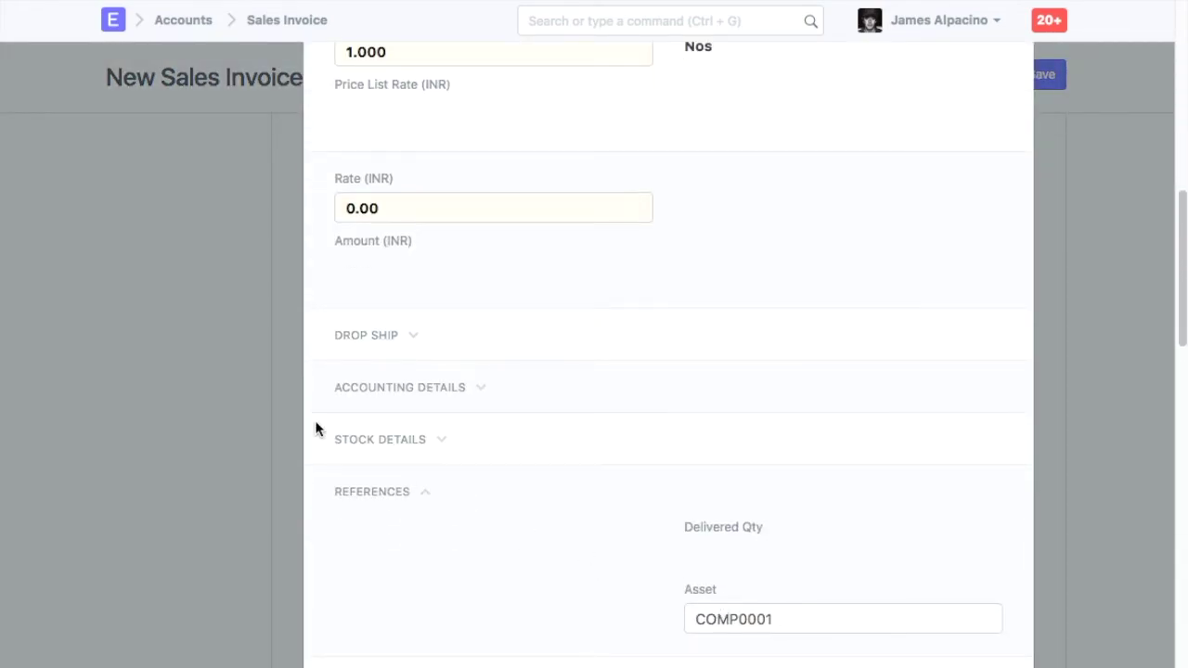
key("alt+Left")
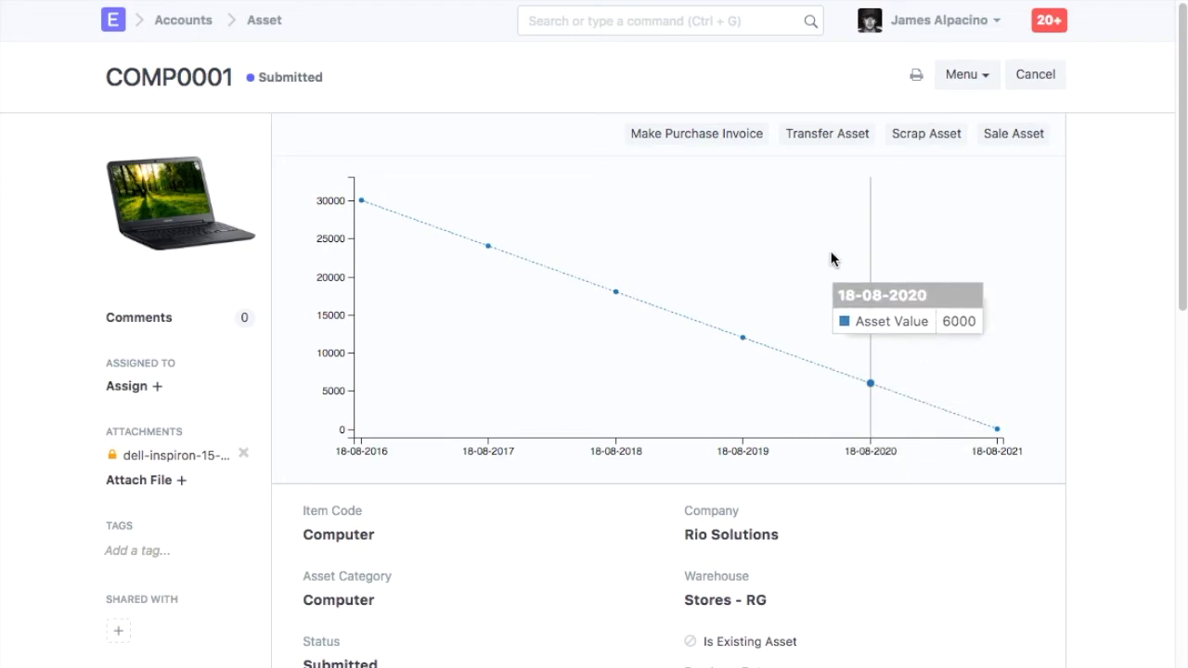
Step: Create a new asset named COMP0002 with item code Computer and warehouse Stores - RG
left_click(700, 19)
type("new as")
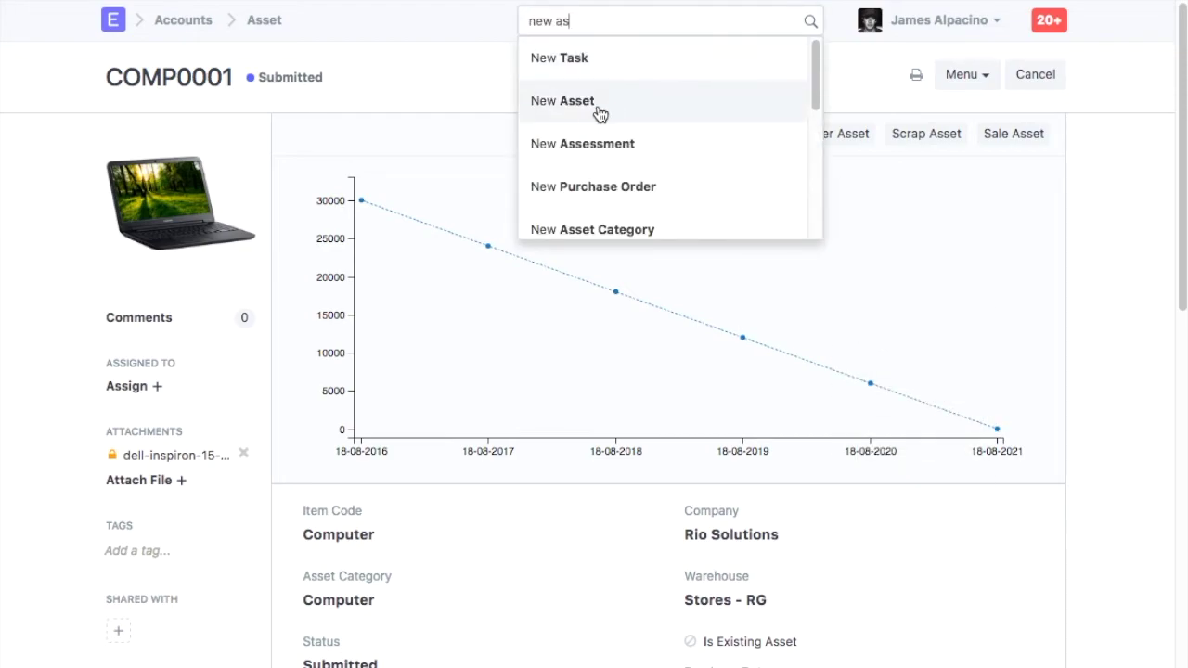
left_click(586, 109)
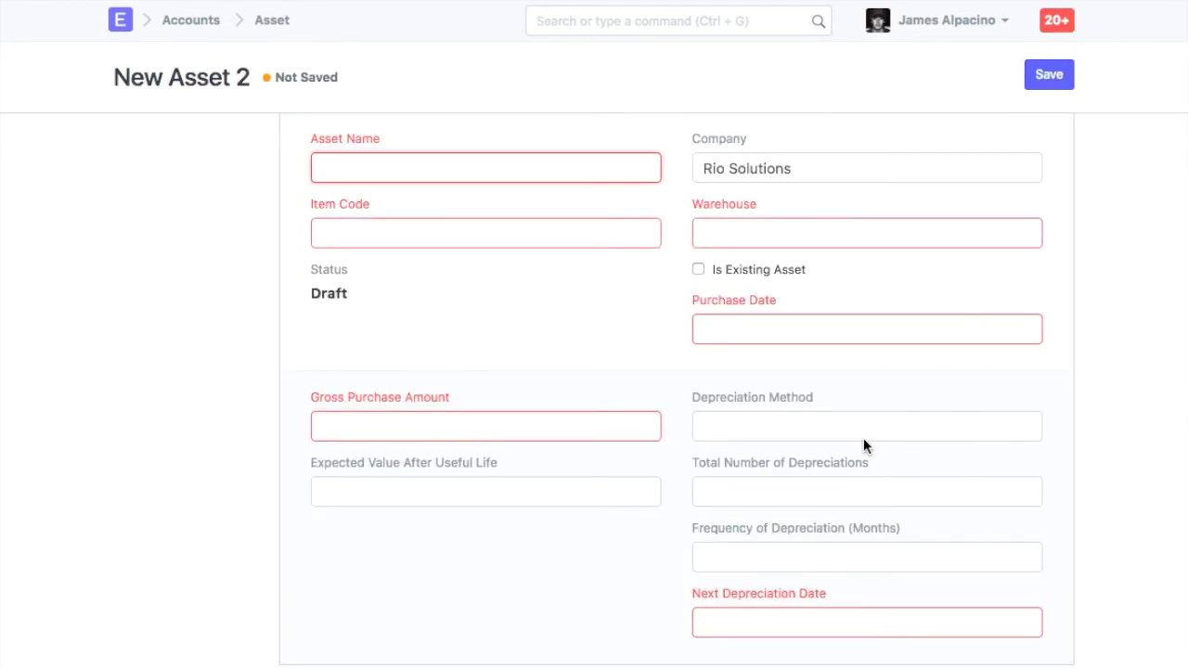
type("COMP0002")
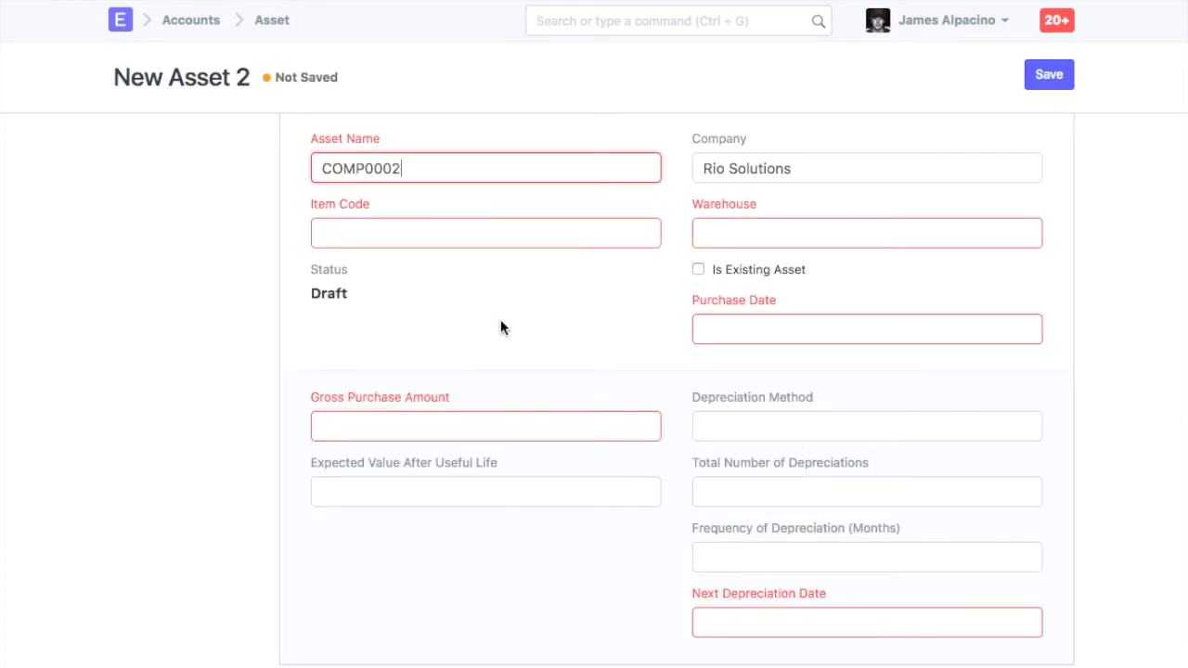
left_click(422, 240)
type("com")
left_click(385, 273)
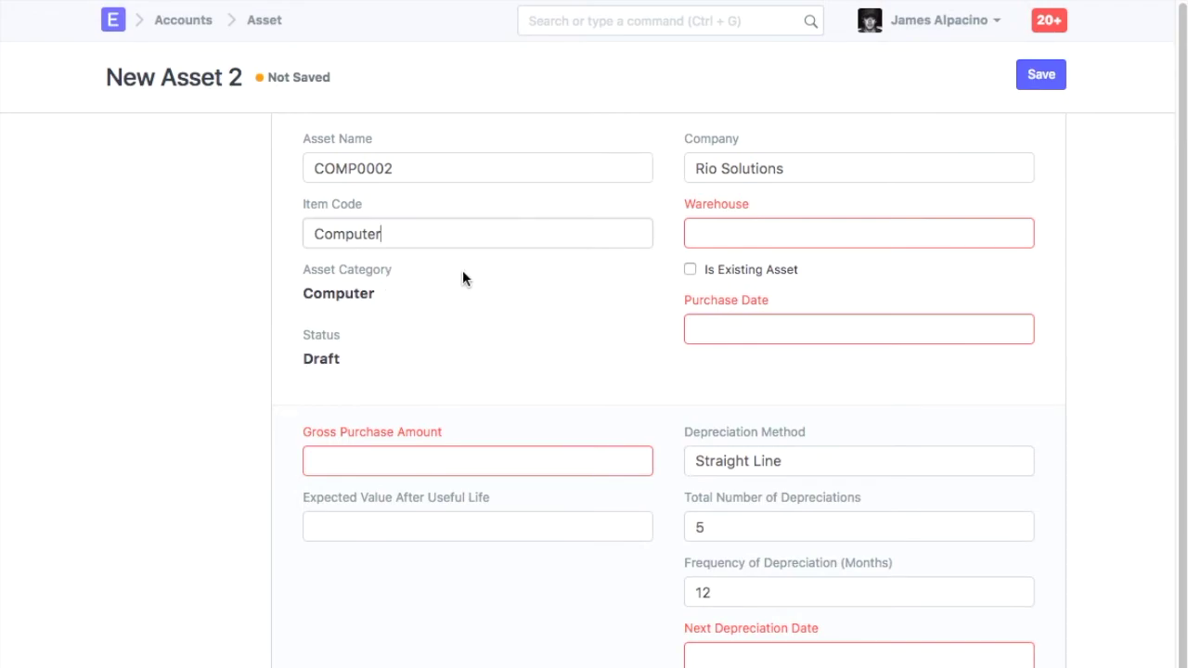
left_click(756, 234)
left_click(764, 279)
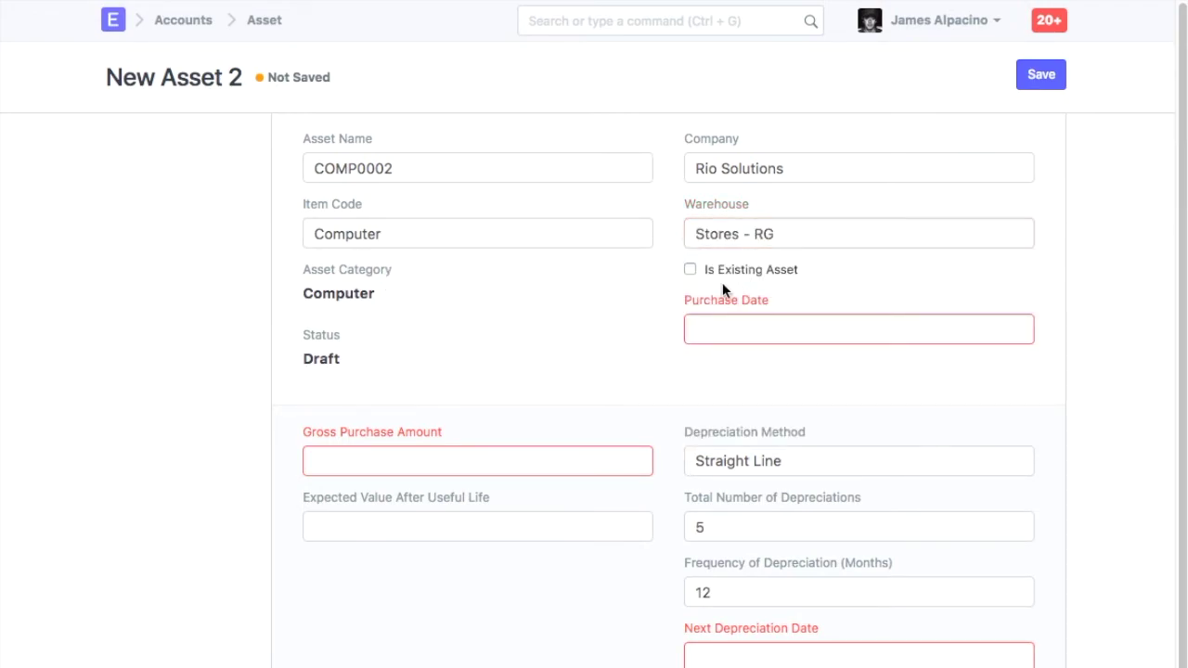
Step: Mark COMP0002 as an existing asset with purchase date 01-06-2014 and supplier Giga Byte Hardwares
left_click(691, 269)
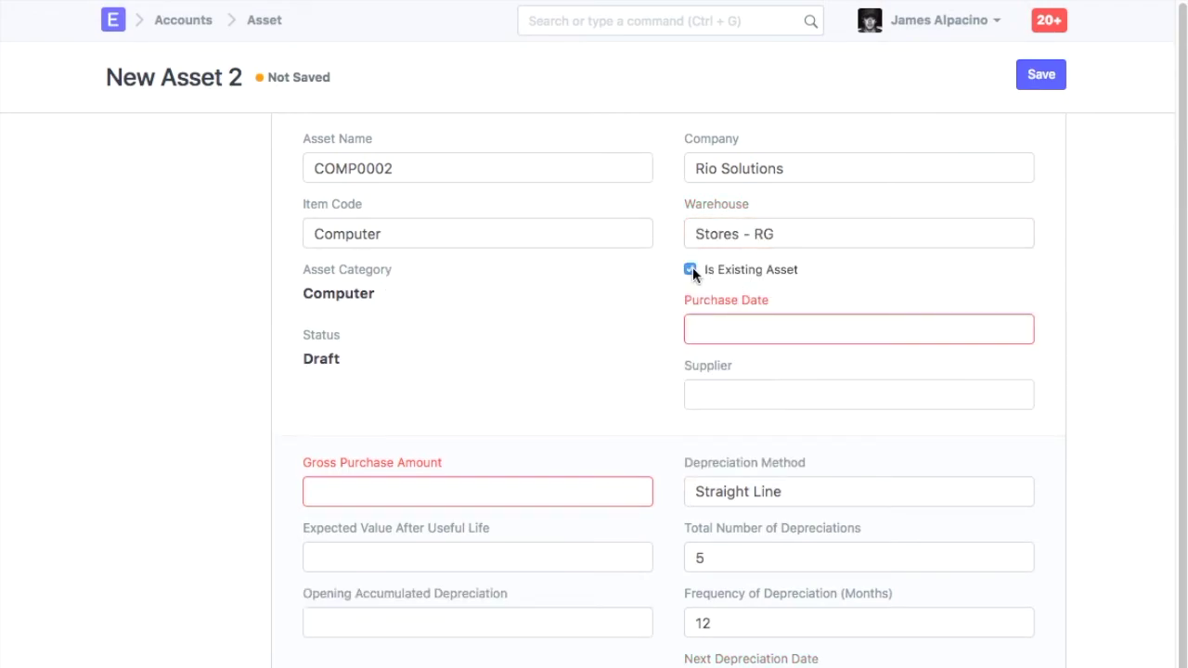
left_click(730, 329)
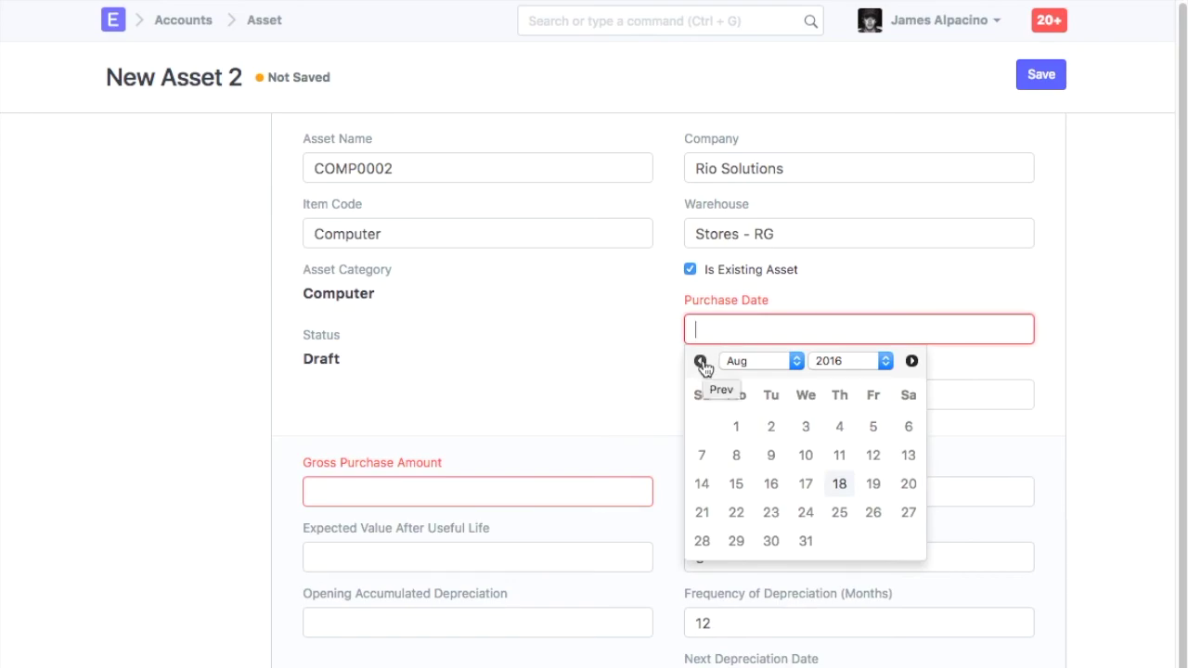
left_click(701, 362)
left_click(700, 362)
left_click(805, 426)
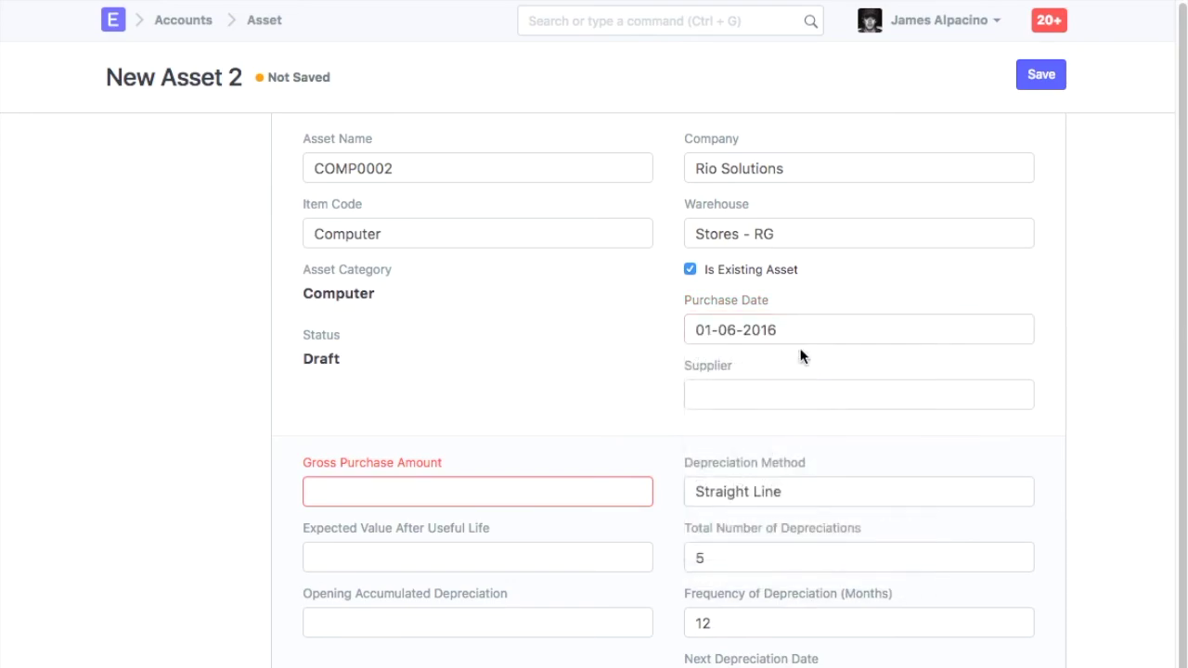
left_click(794, 329)
key("BackSpace")
type("4")
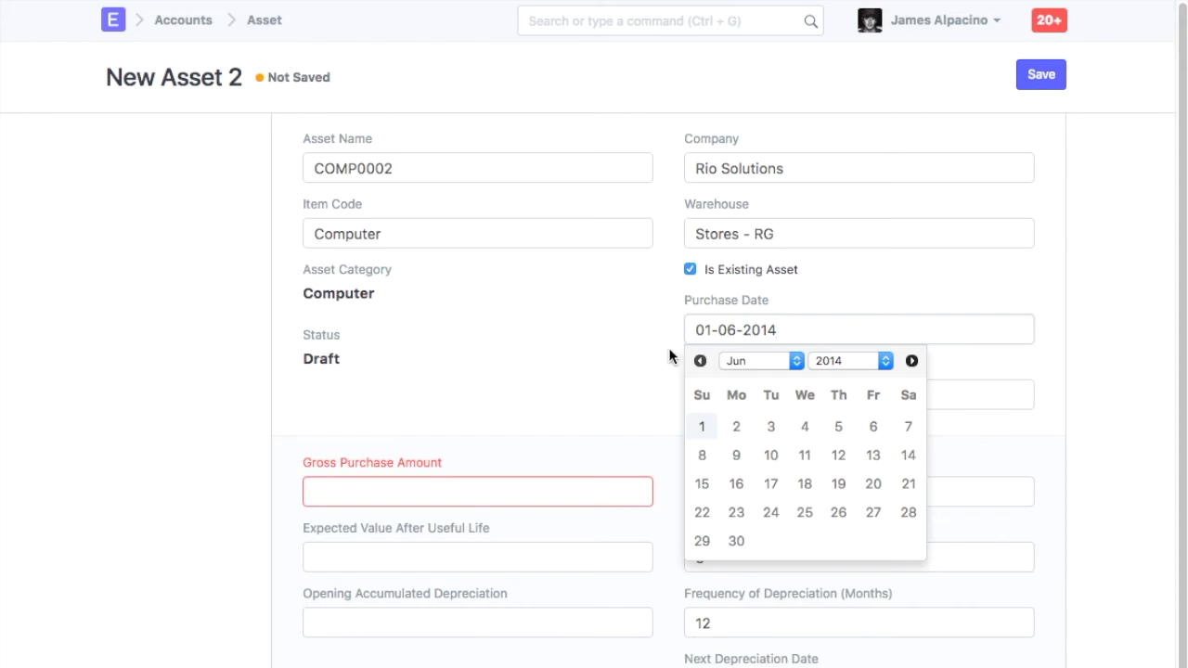
left_click(631, 349)
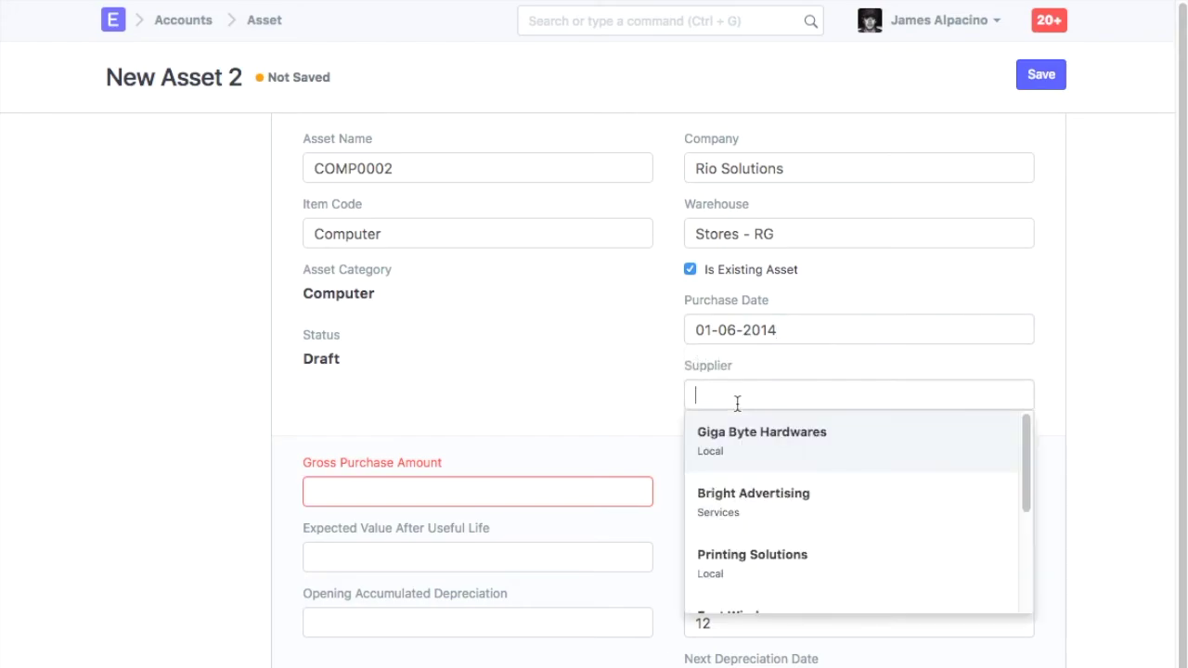
left_click(745, 438)
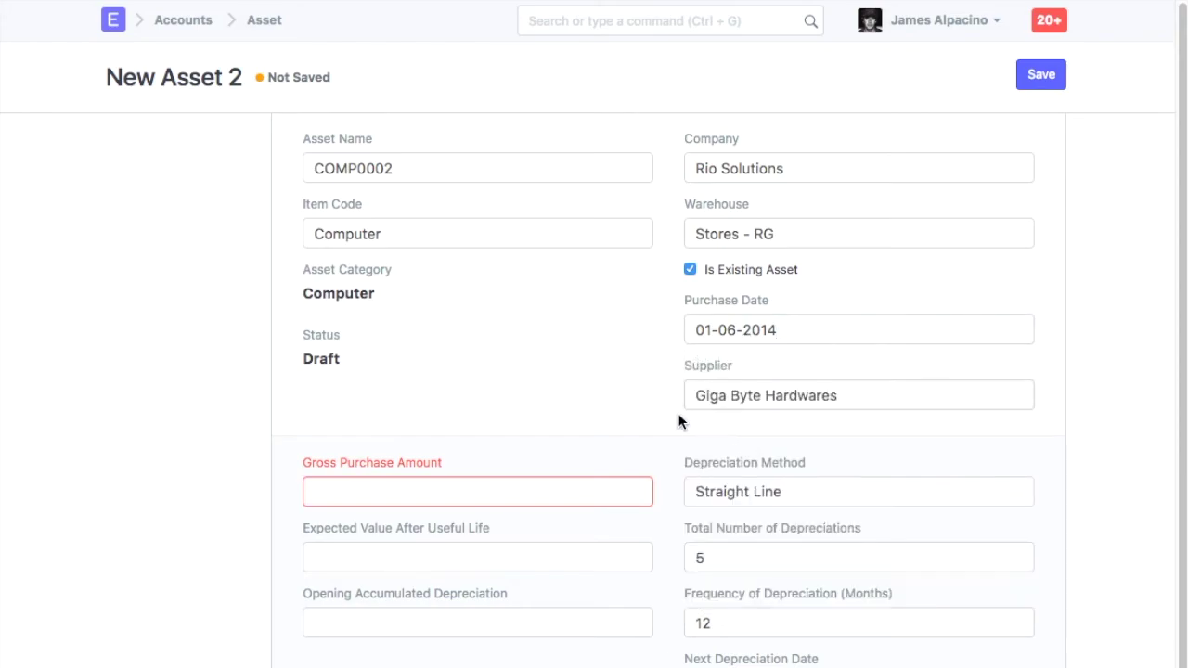
Step: Set the gross purchase amount to 30,000 and the opening accumulated depreciation to 10,000
scroll(679, 420, "down", 1)
left_click(491, 446)
type("30000")
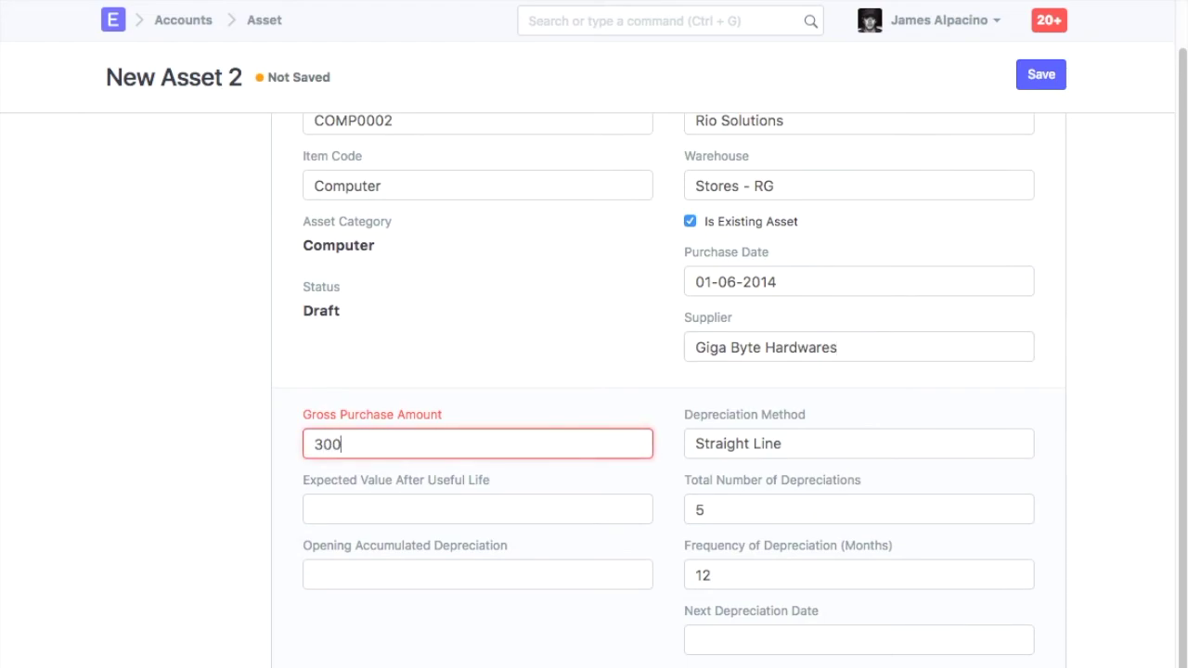
left_click(482, 574)
type("10000")
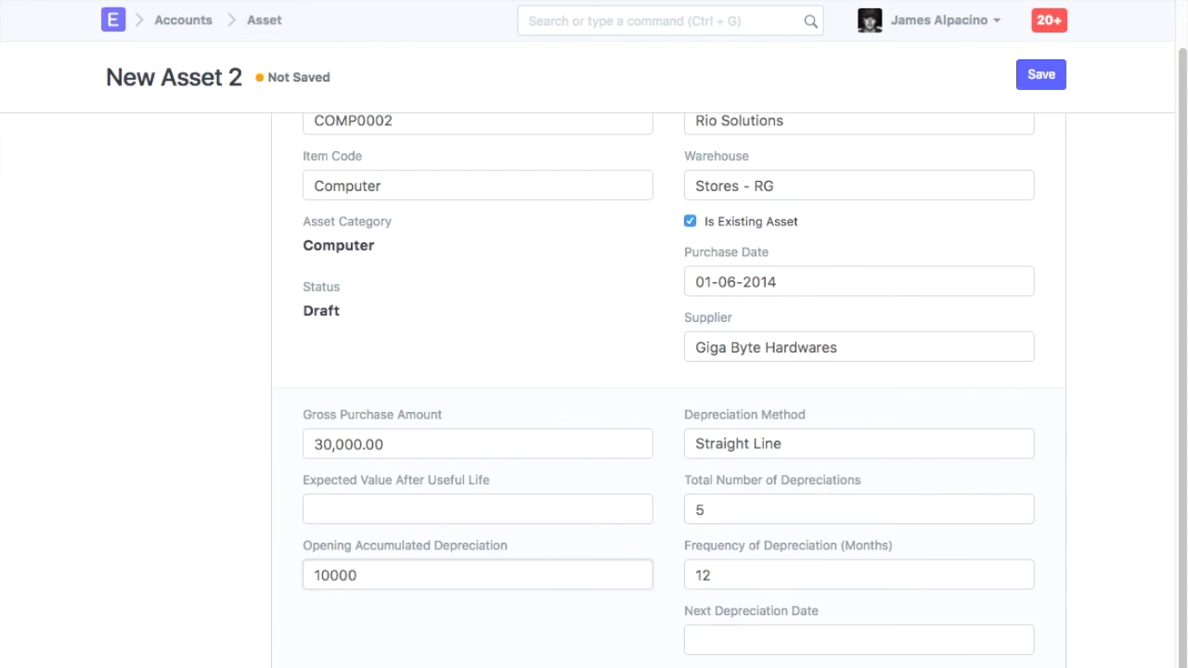
Step: Set the number of depreciations booked to 2 and the next depreciation date to 01-06-2017
scroll(497, 631, "down", 1)
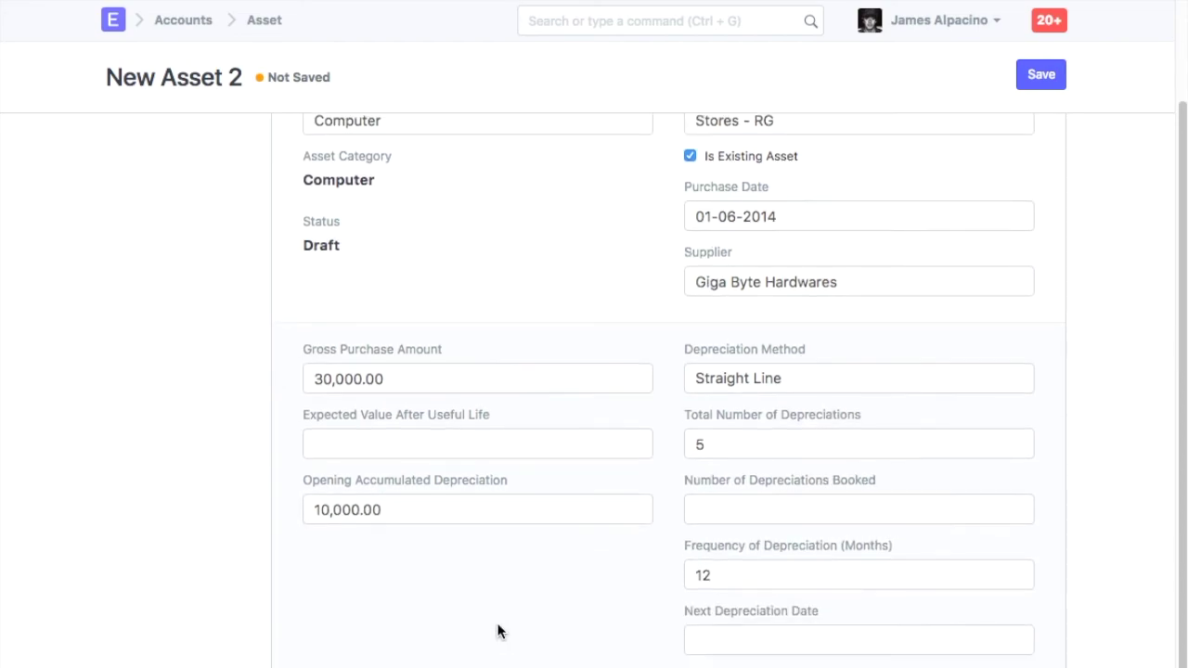
left_click(729, 503)
type("2")
left_click(758, 638)
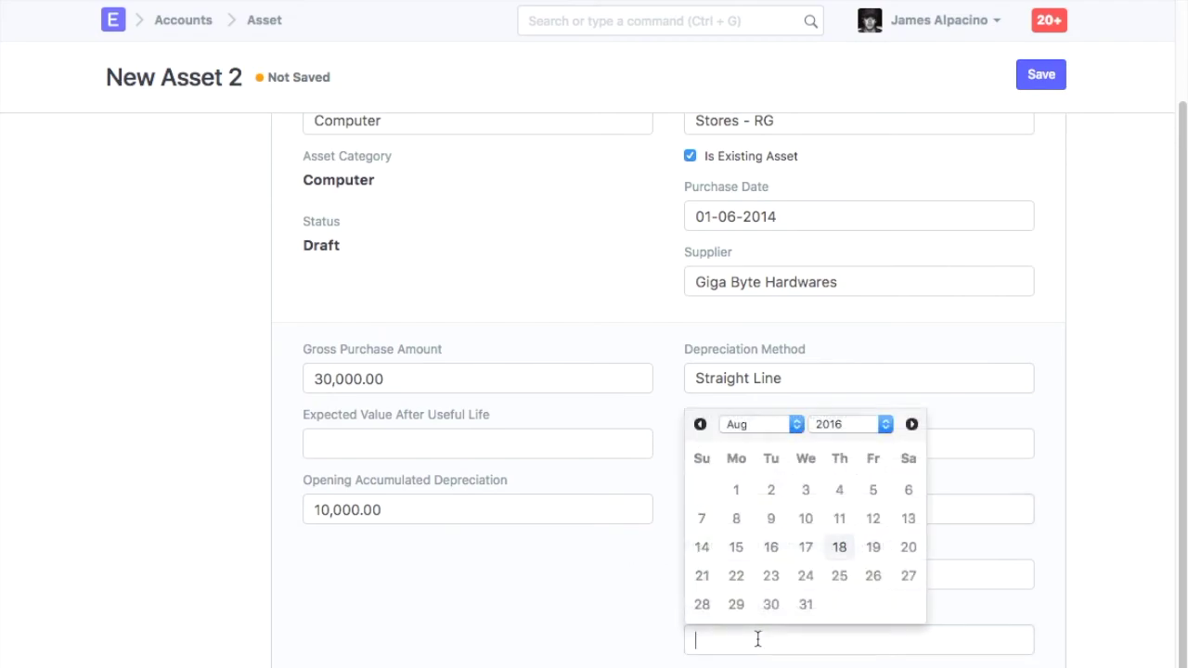
left_click(700, 424)
left_click(700, 424)
left_click(805, 490)
left_click(788, 645)
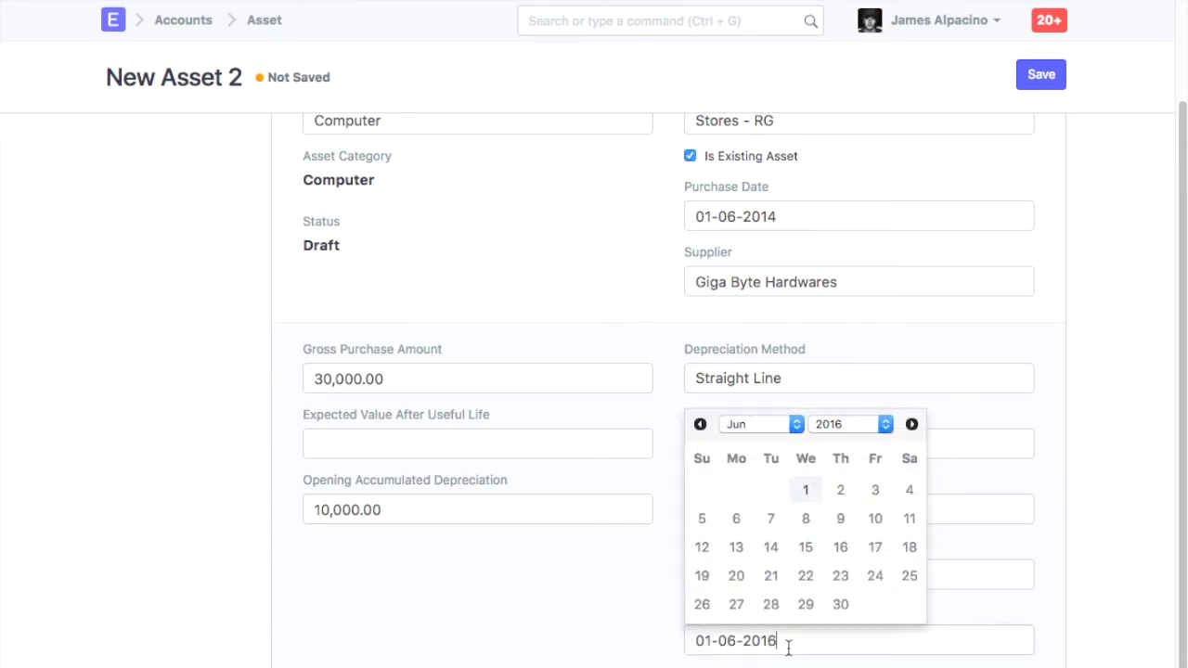
key("BackSpace")
type("7")
left_click(650, 655)
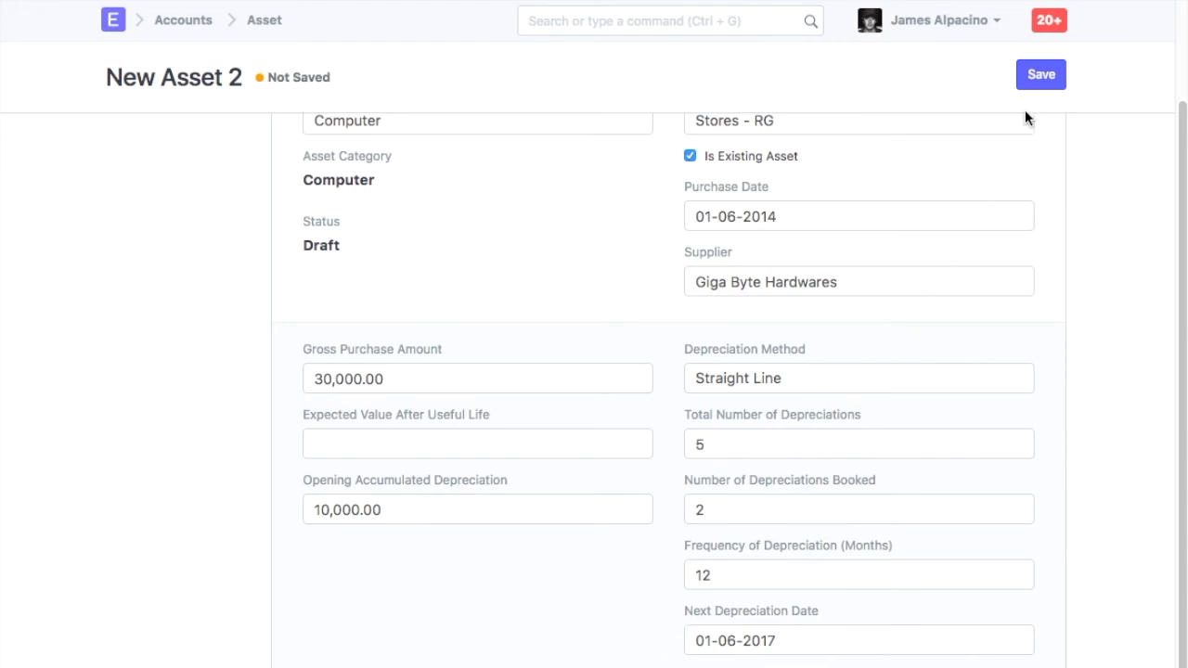
Step: Save and submit asset COMP0002, checking its depreciation schedule and value chart
left_click(1036, 82)
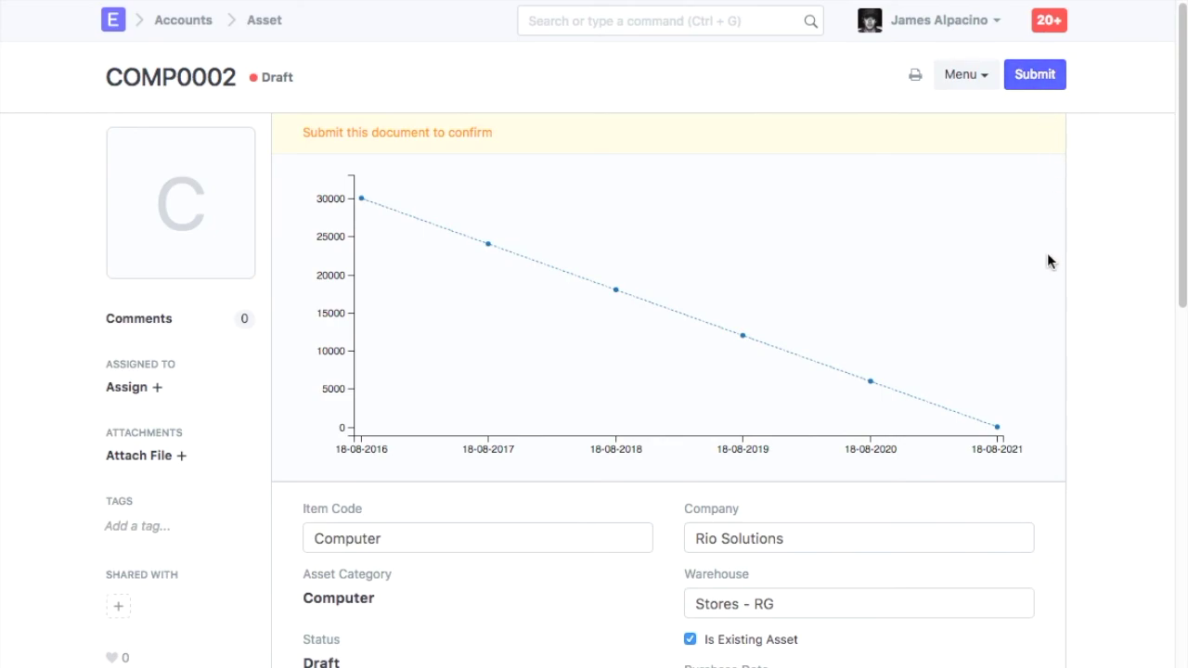
scroll(1056, 303, "down", 10)
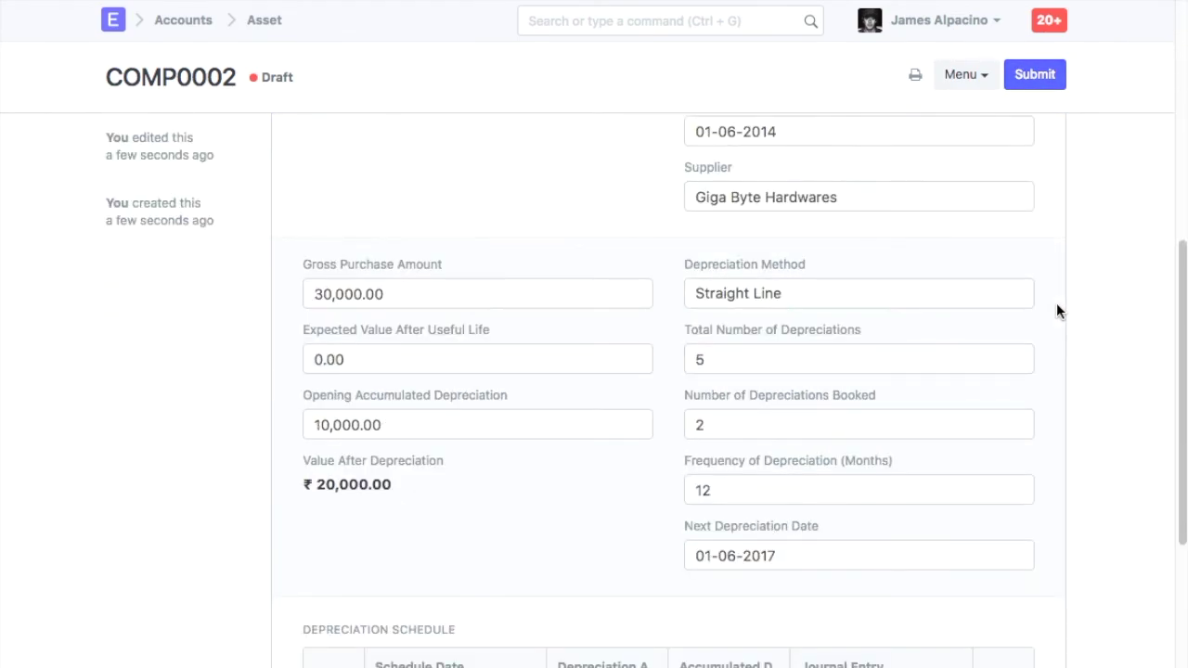
scroll(1056, 302, "down", 2)
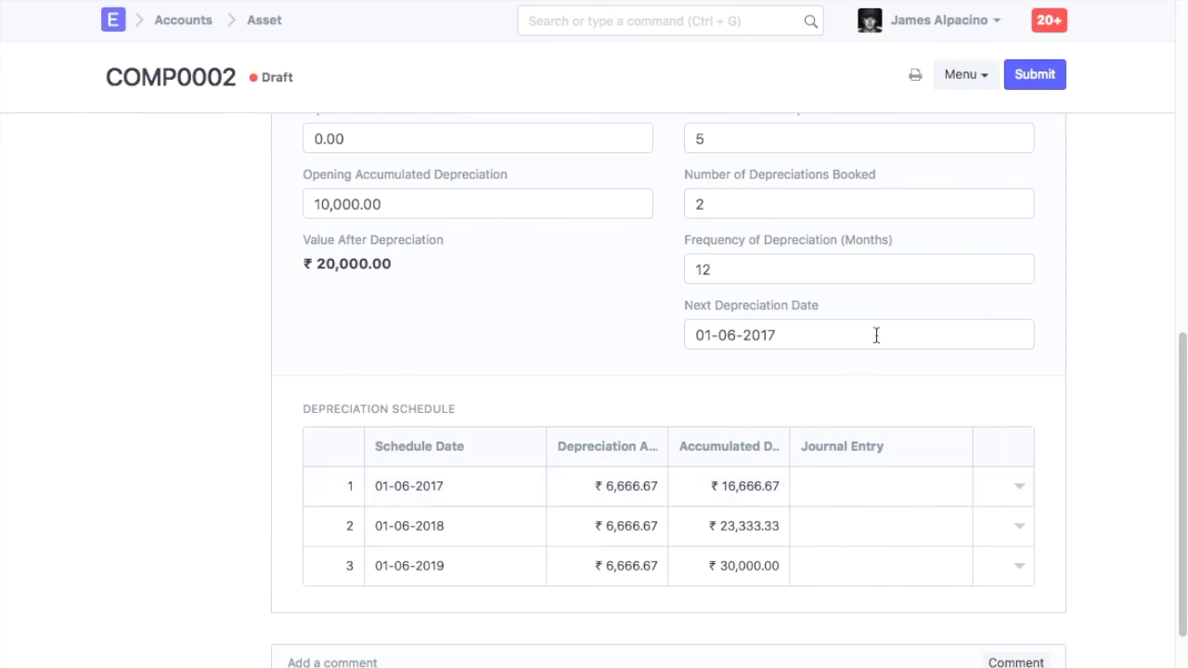
left_click(1036, 76)
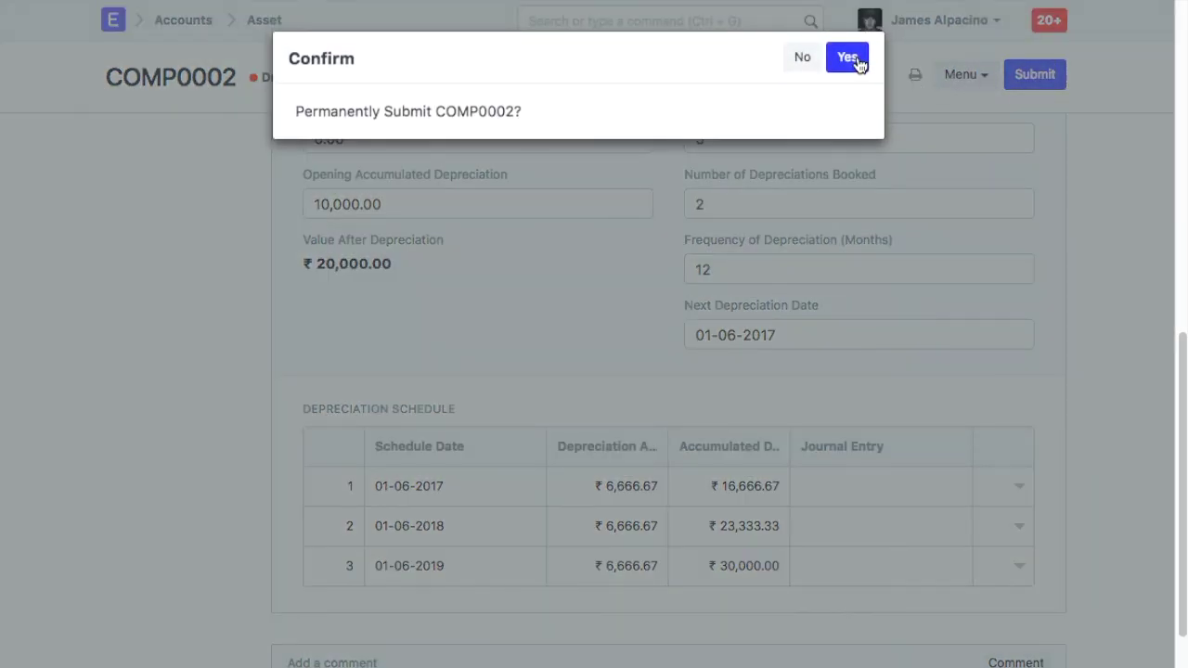
left_click(856, 57)
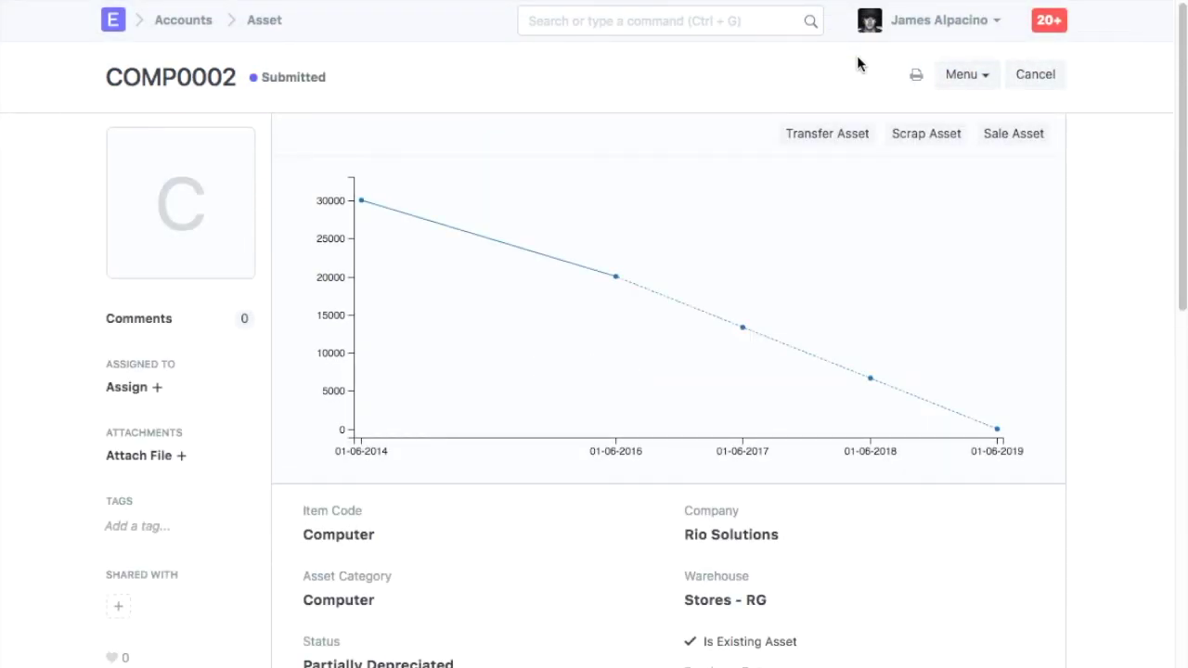
mouse_move(388, 225)
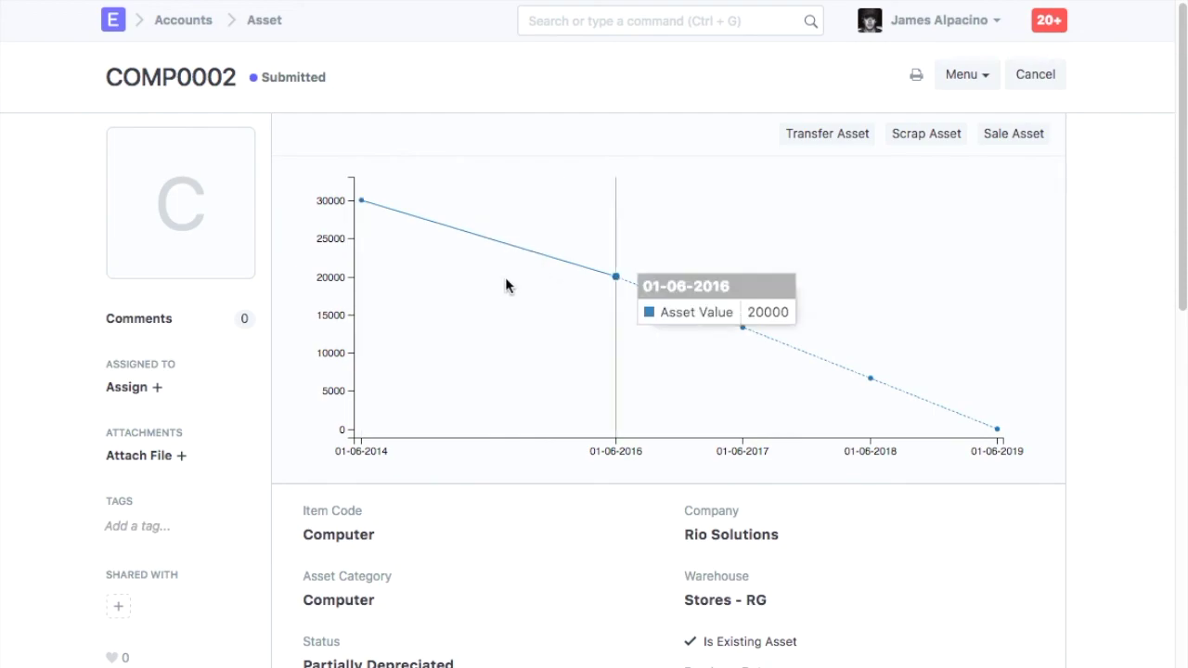
mouse_move(690, 345)
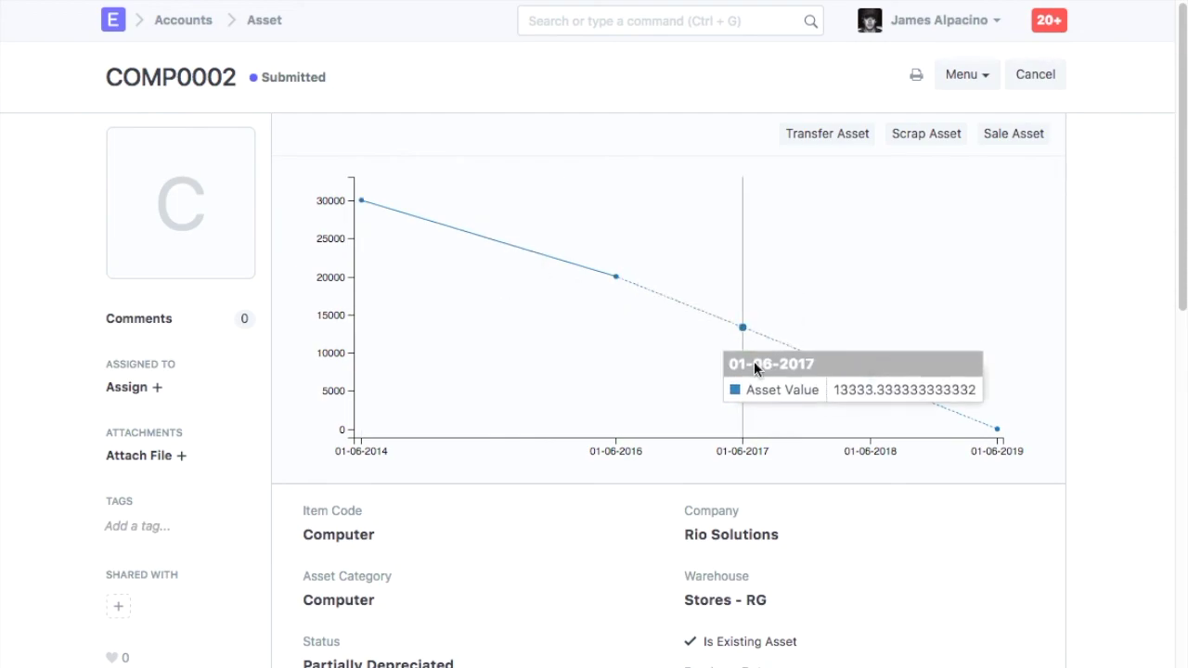